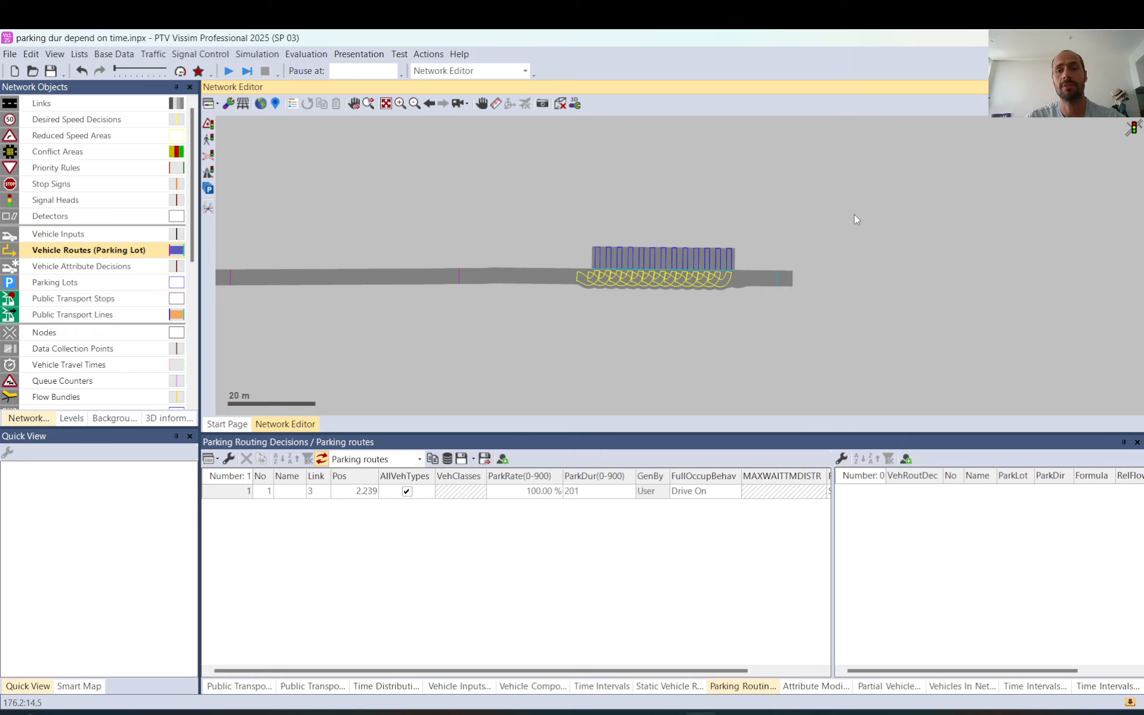
Examine the parking routing decision on link 3, including its parking rate, duration and parking routes
{"action": "left_click", "coordinate": [462, 286]}
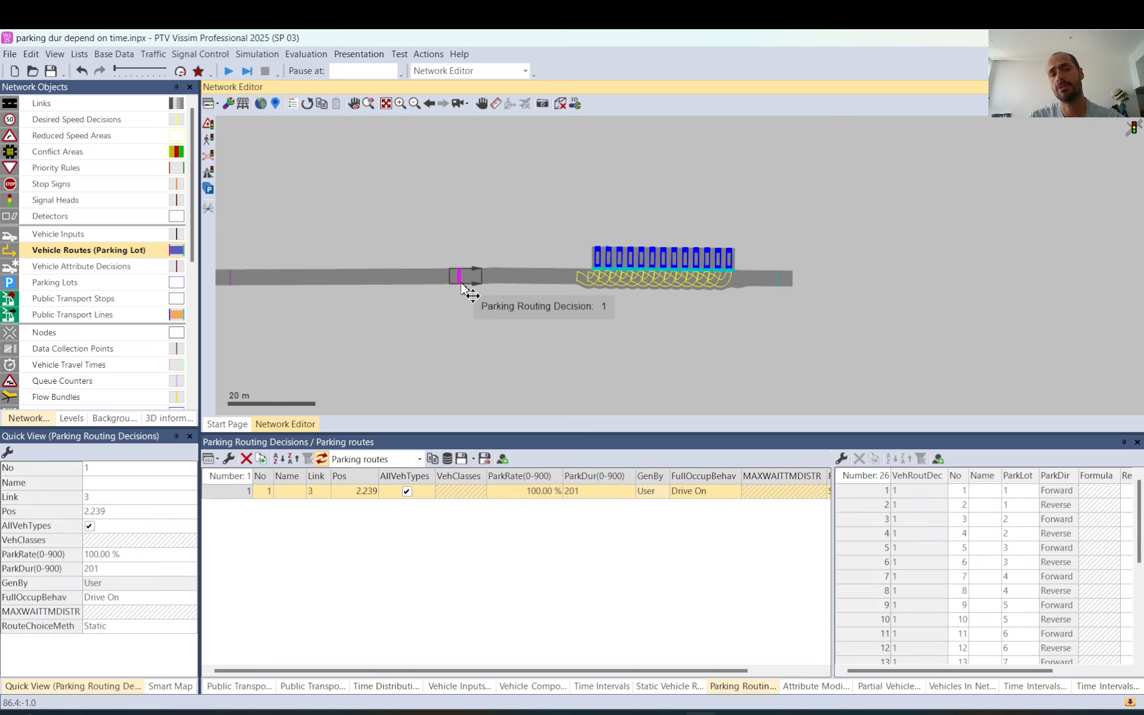
{"action": "left_click", "coordinate": [543, 219]}
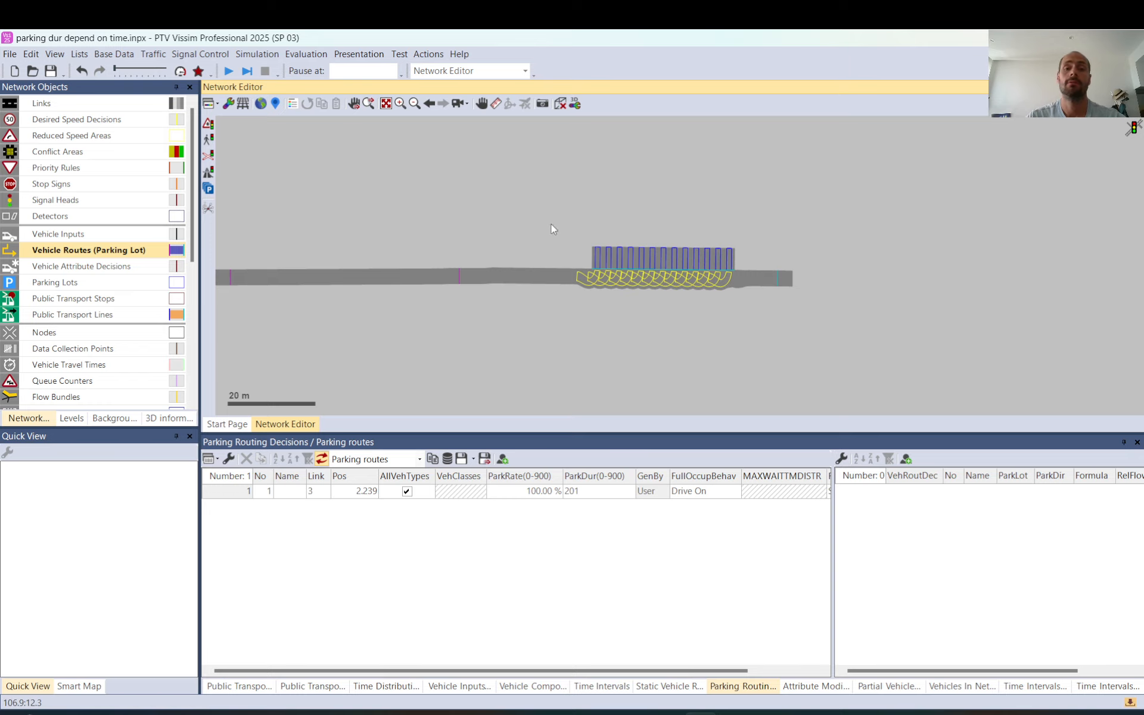
{"action": "scroll", "coordinate": [548, 230], "scroll_direction": "down", "scroll_amount": 2}
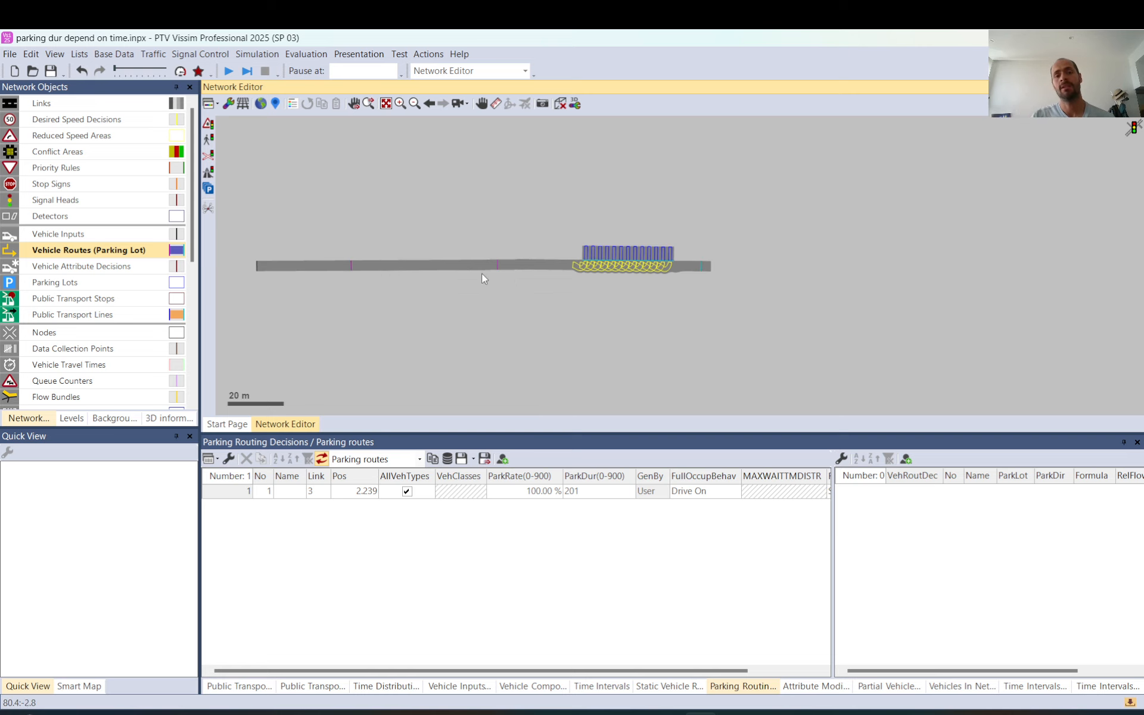
{"action": "left_click", "coordinate": [501, 265]}
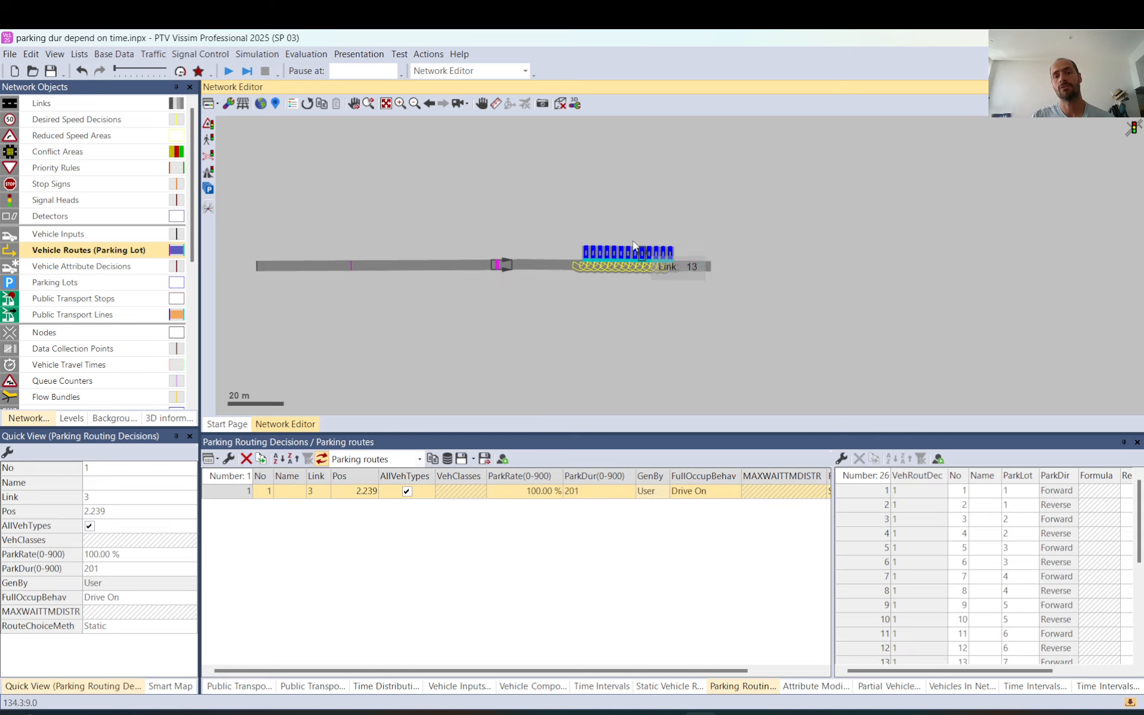
Move the static vehicle route's destination on link 4 slightly upstream, to a position of about 63.8 m
{"action": "left_click", "coordinate": [704, 269]}
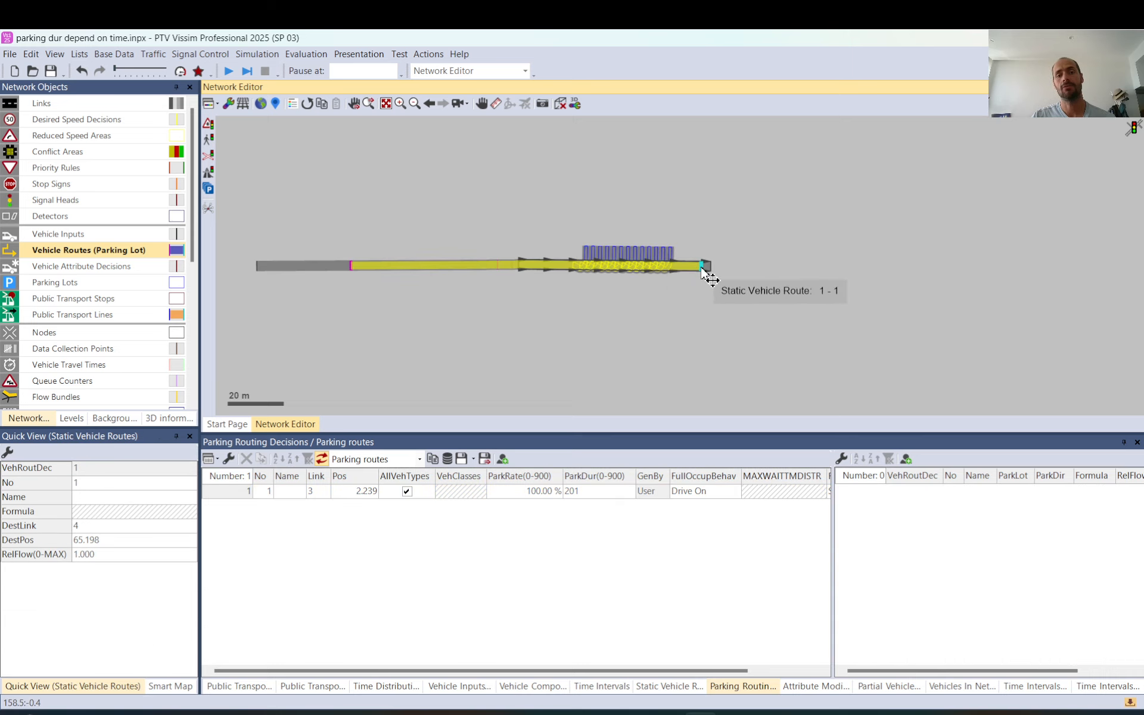
{"action": "mouse_move", "coordinate": [703, 270]}
{"action": "left_mouse_down"}
{"action": "mouse_move", "coordinate": [513, 267]}
{"action": "mouse_move", "coordinate": [698, 266]}
{"action": "left_mouse_up"}
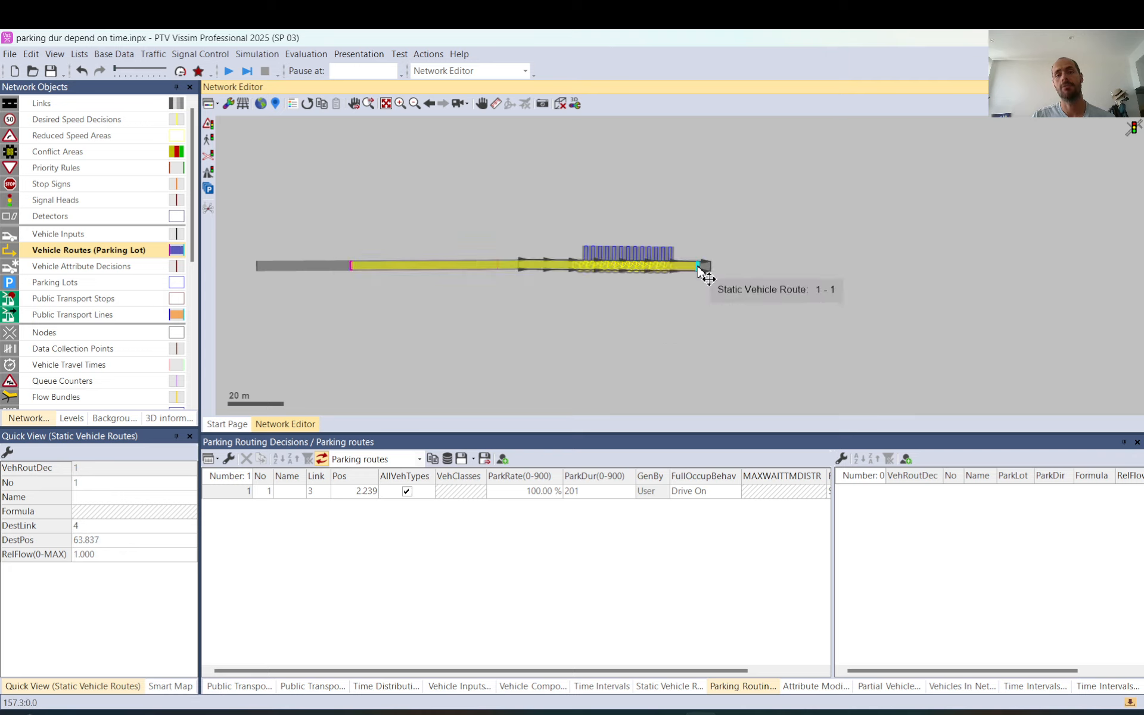
{"action": "left_click", "coordinate": [738, 239]}
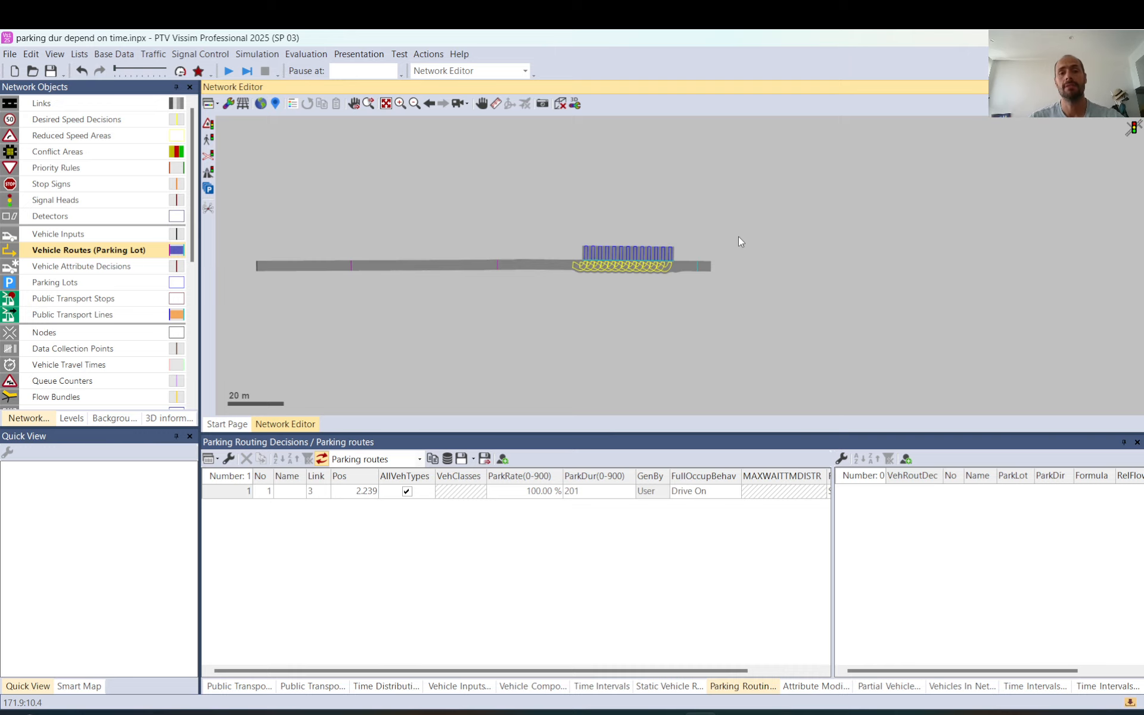
Check the vehicle input at the road's start, and open the base-data time intervals for Vehicle routes (parking)
{"action": "left_click", "coordinate": [260, 273]}
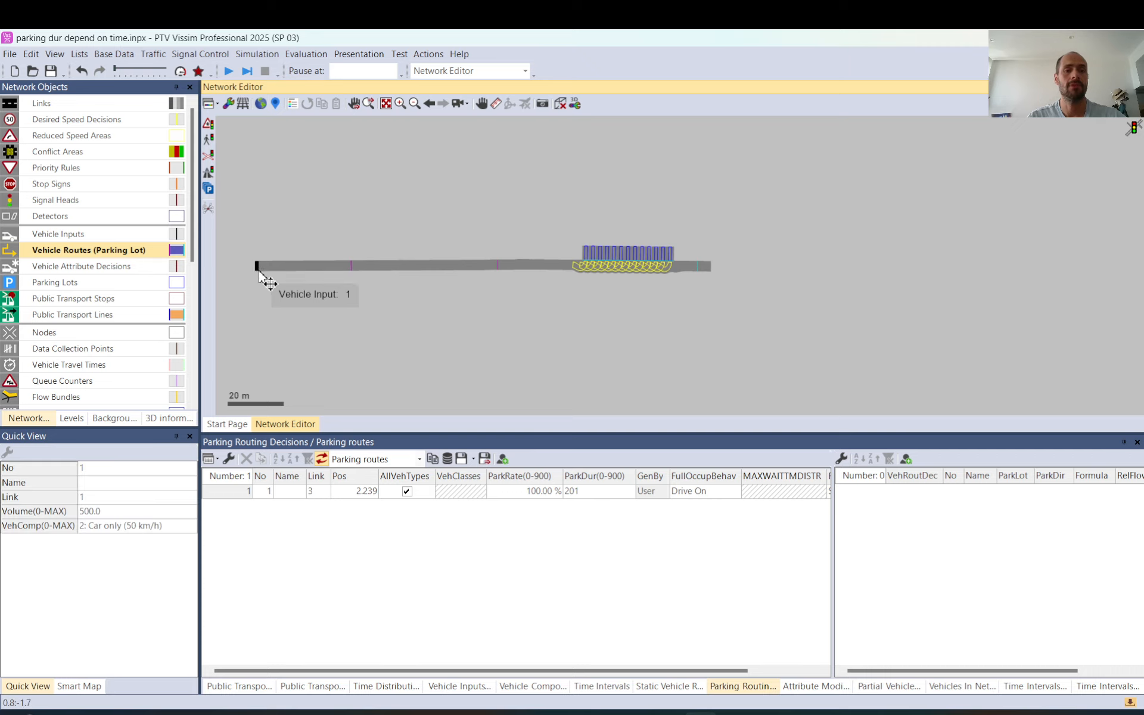
{"action": "left_click", "coordinate": [324, 304]}
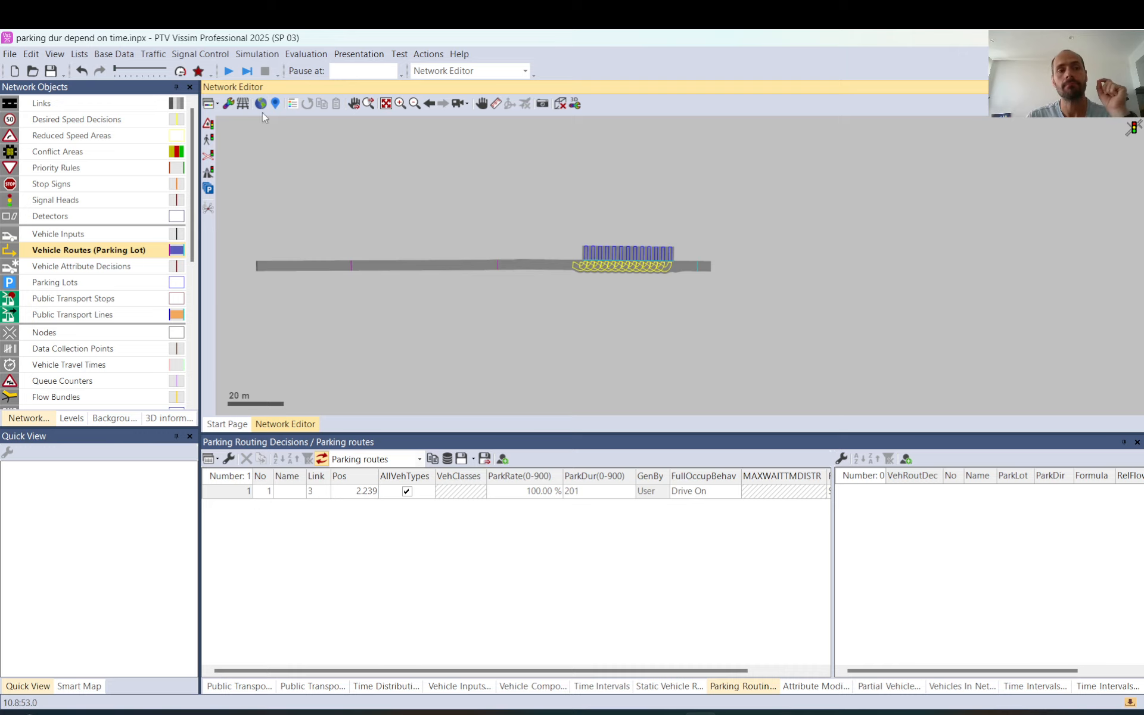
{"action": "left_click", "coordinate": [128, 57]}
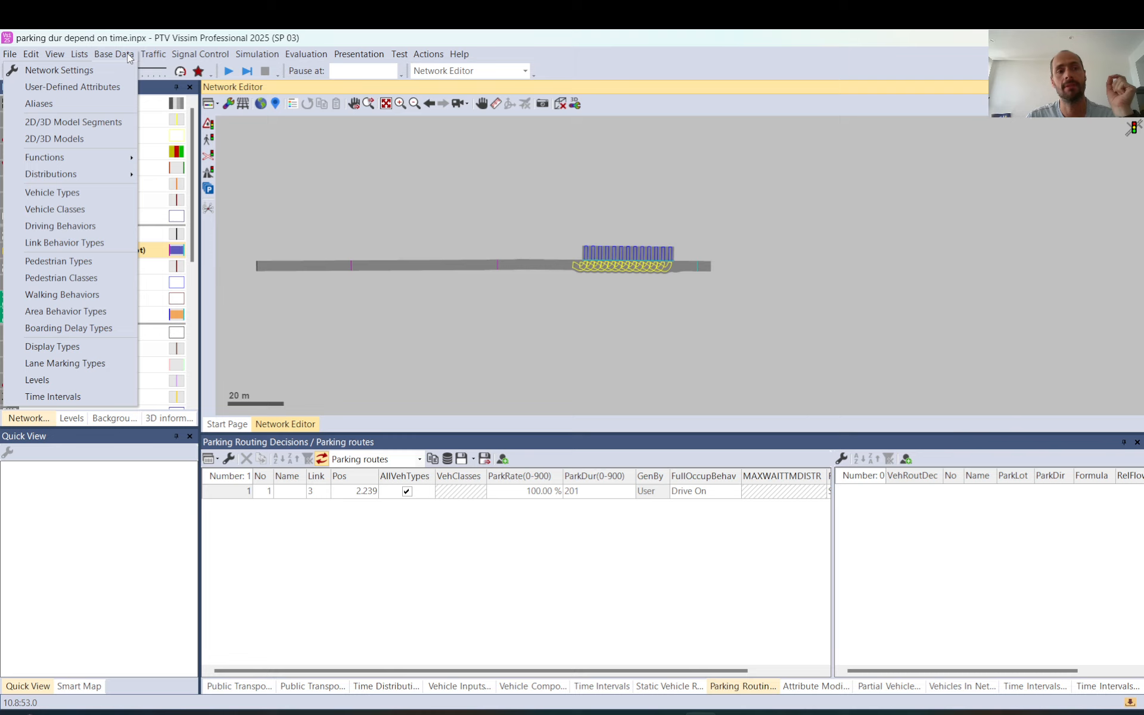
{"action": "left_click", "coordinate": [80, 394]}
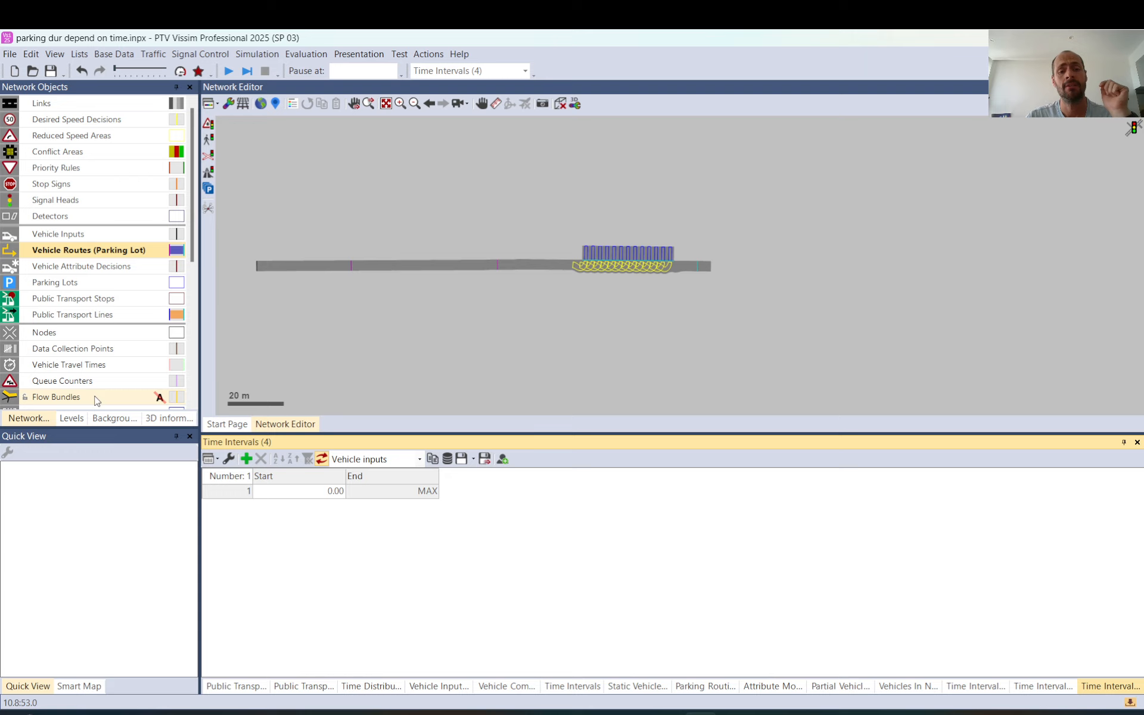
{"action": "left_click", "coordinate": [420, 459]}
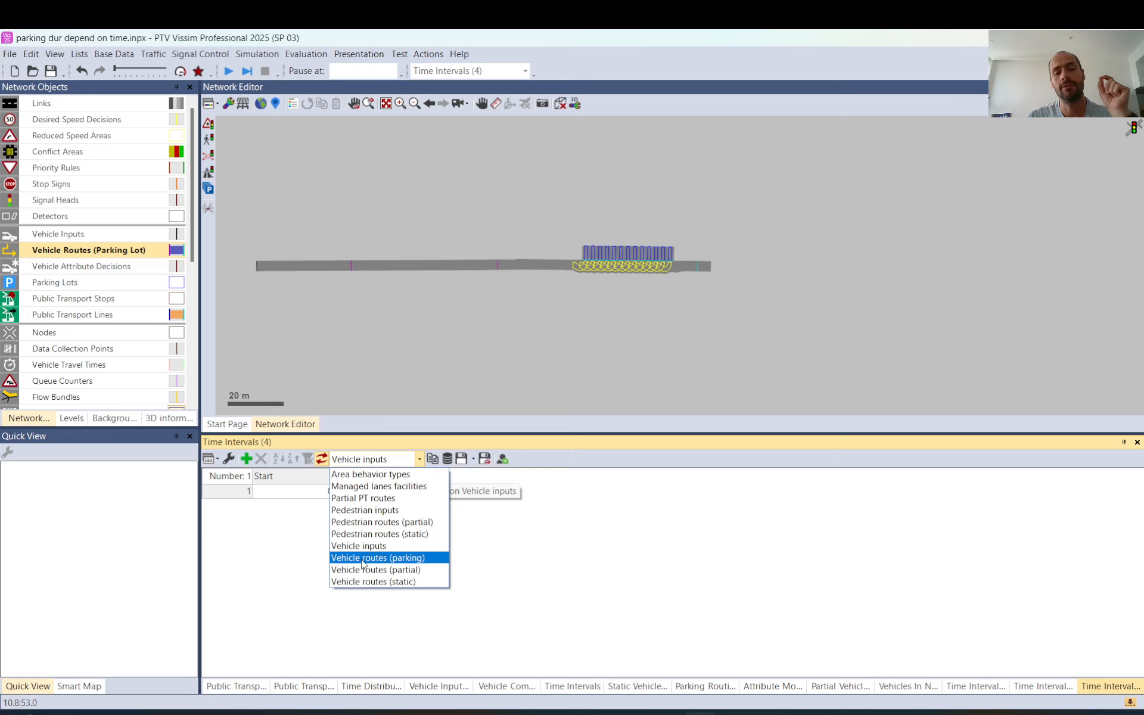
{"action": "left_click", "coordinate": [427, 558]}
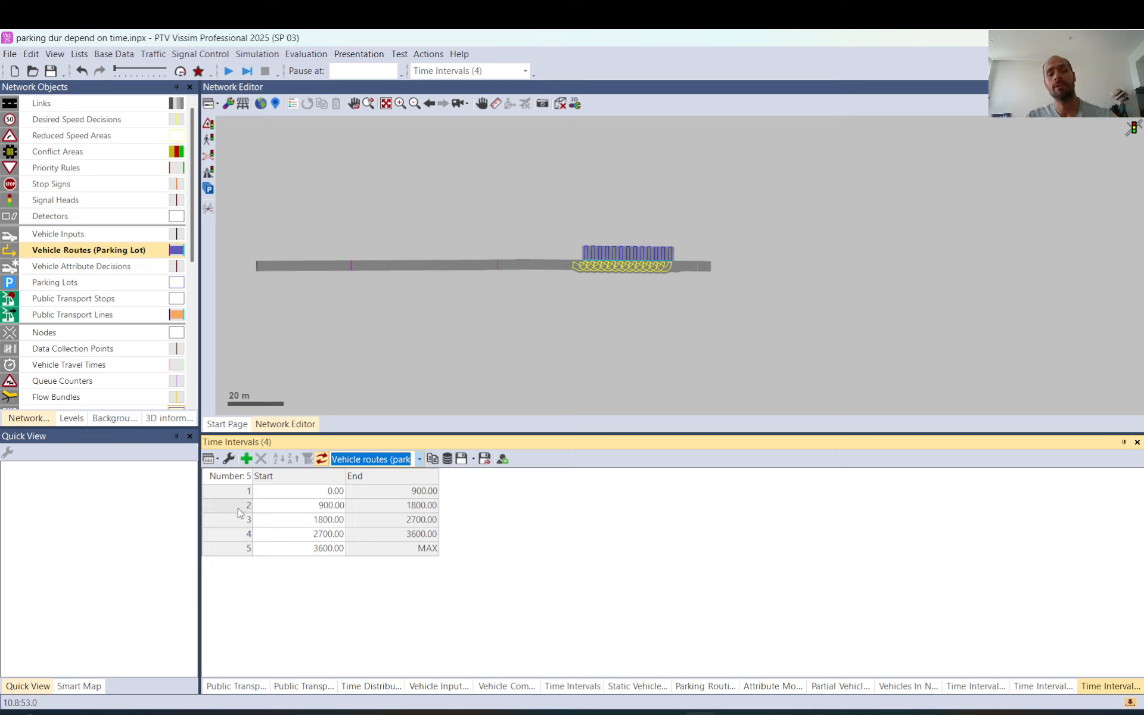
{"action": "left_click_drag", "start_coordinate": [238, 507], "coordinate": [238, 545]}
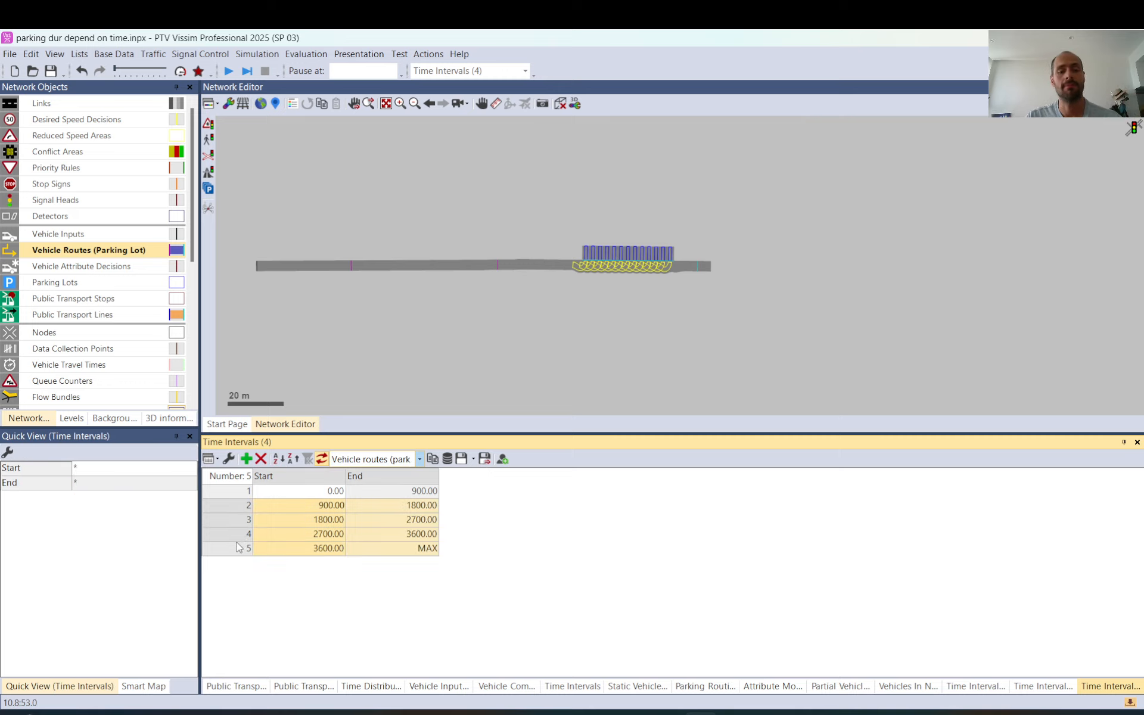
{"action": "left_click", "coordinate": [246, 459]}
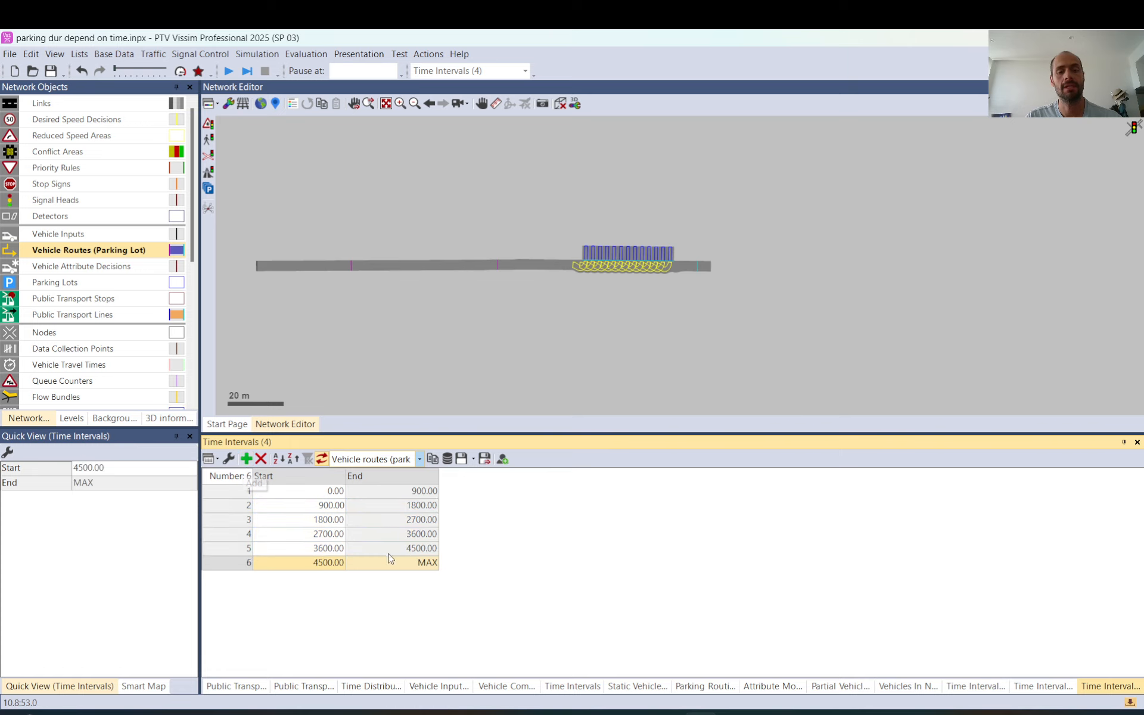
{"action": "left_click", "coordinate": [261, 459]}
{"action": "key", "text": "Return"}
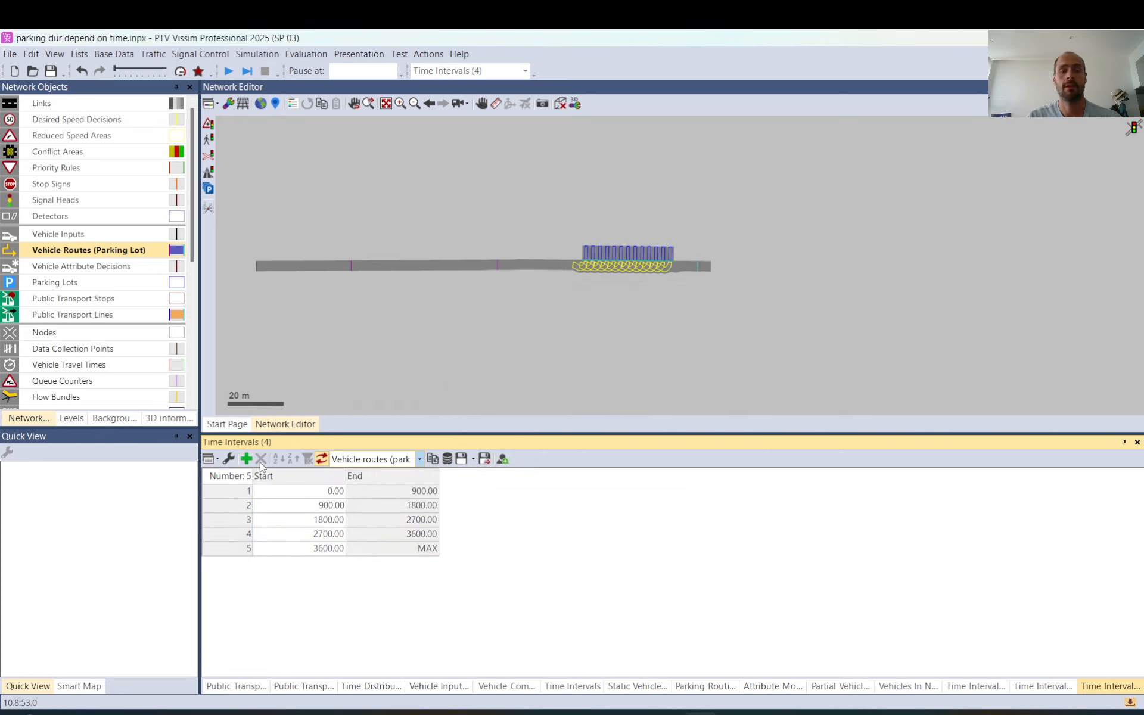
Delete the parking-route time intervals 2 to 5, leaving only the one starting at 0
{"action": "left_click_drag", "start_coordinate": [230, 505], "coordinate": [230, 548]}
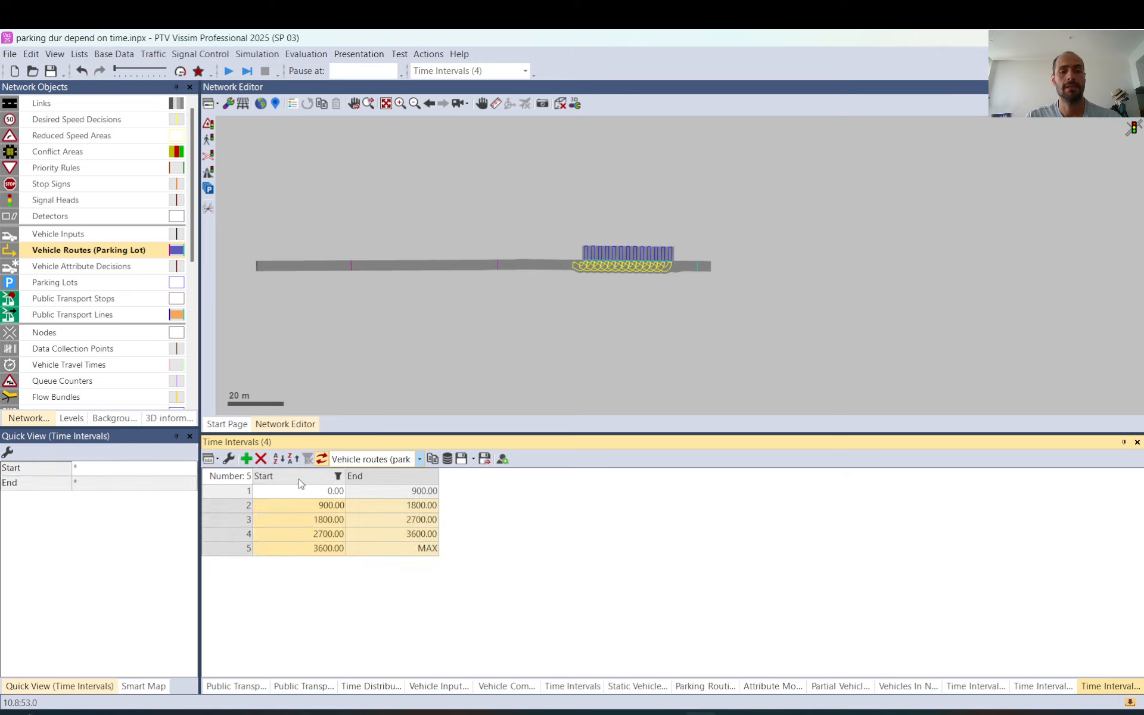
{"action": "left_click", "coordinate": [262, 459]}
{"action": "key", "text": "Return"}
{"action": "key", "text": "Return"}
{"action": "key", "text": "Return"}
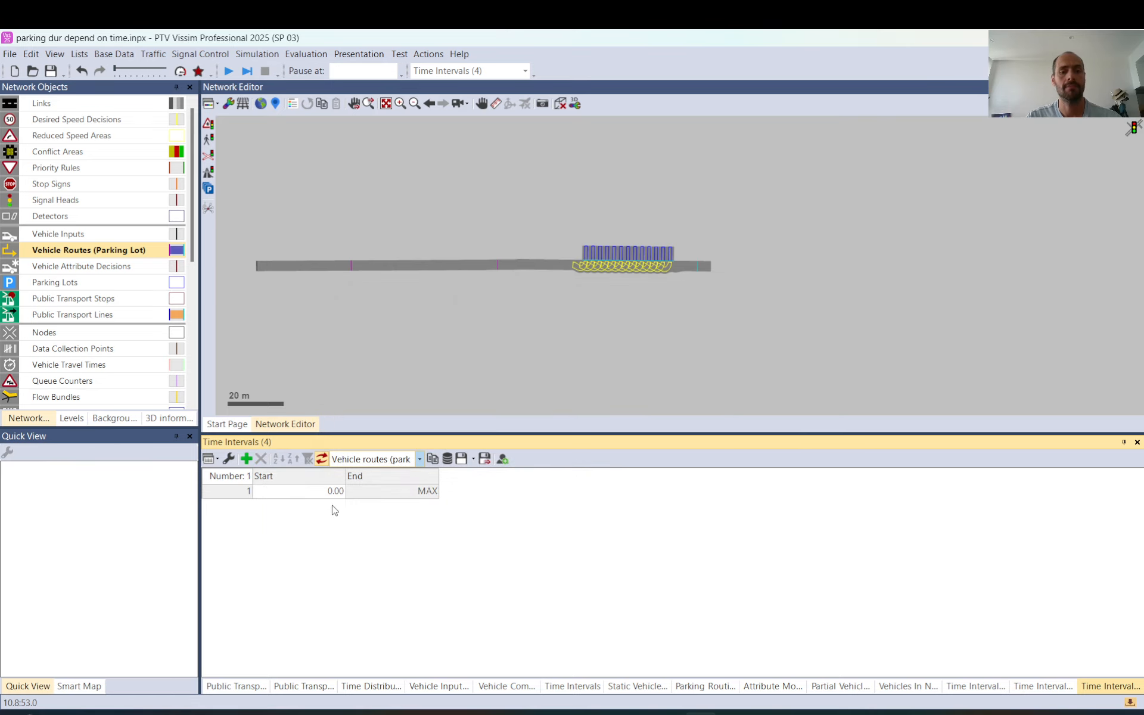
Add two new time intervals after the first one for the parking routes
{"action": "left_click", "coordinate": [246, 458]}
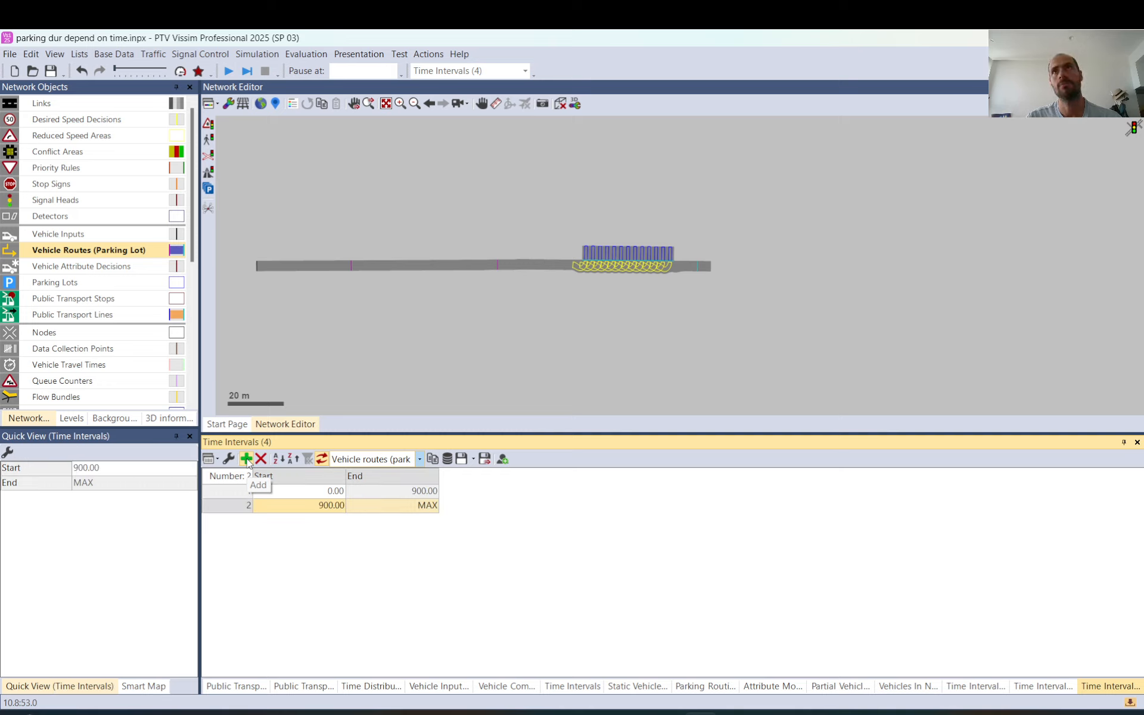
{"action": "left_click", "coordinate": [246, 458]}
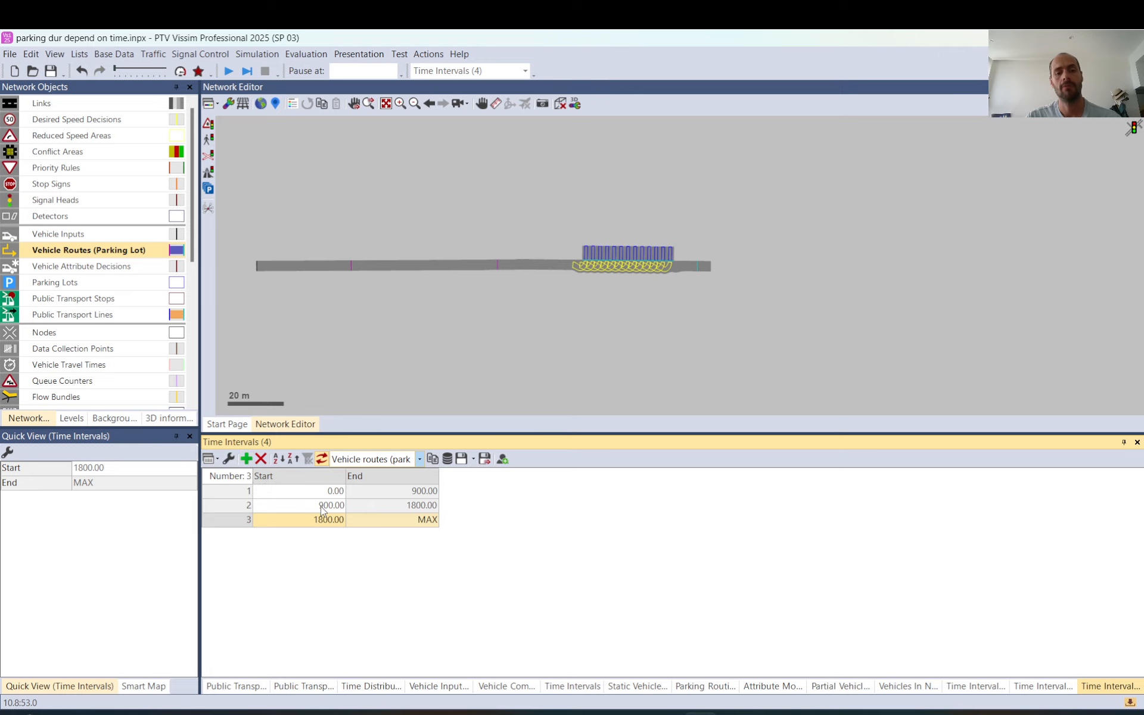
Try to set the second time interval's start to 1800
{"action": "left_click", "coordinate": [322, 506]}
{"action": "type", "text": "1800"}
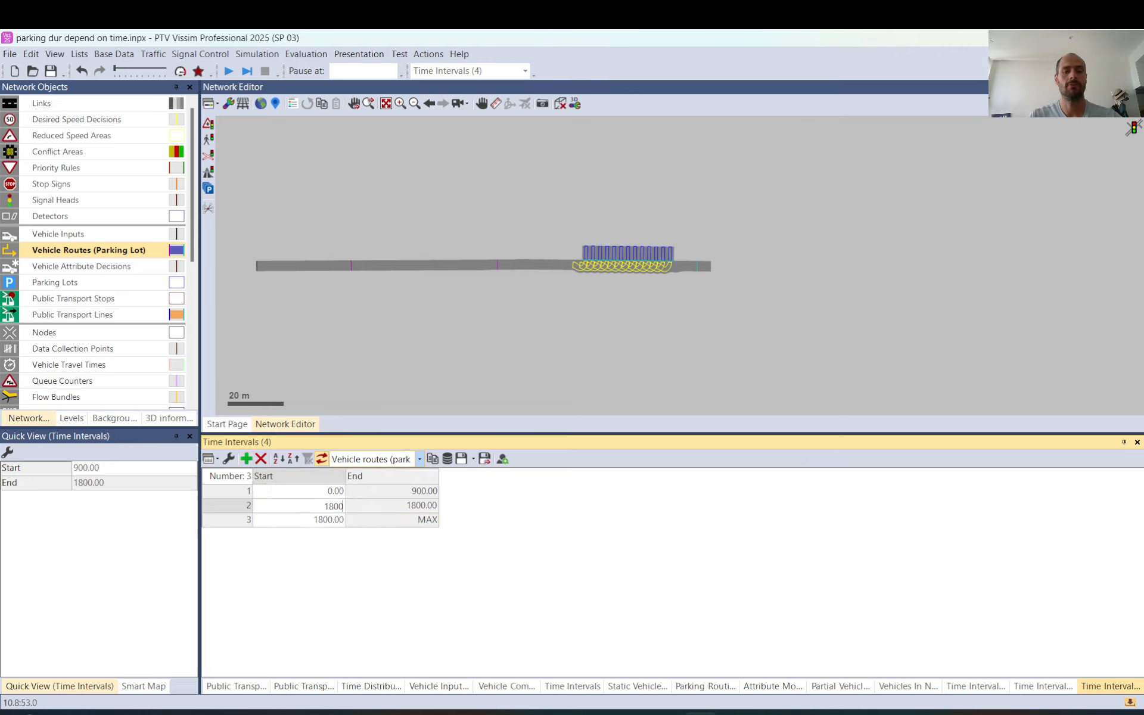
{"action": "key", "text": "Return"}
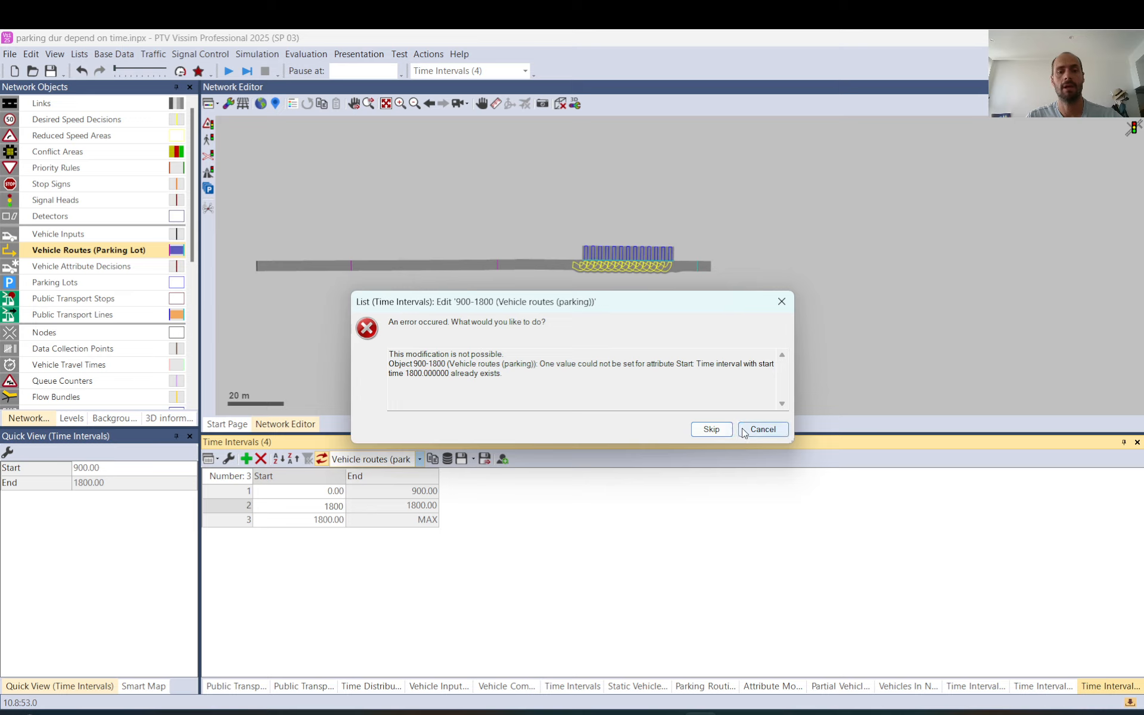
{"action": "left_click", "coordinate": [762, 429]}
Set the third time interval's start to 3600 and the second interval's start to 1800
{"action": "left_click", "coordinate": [330, 519]}
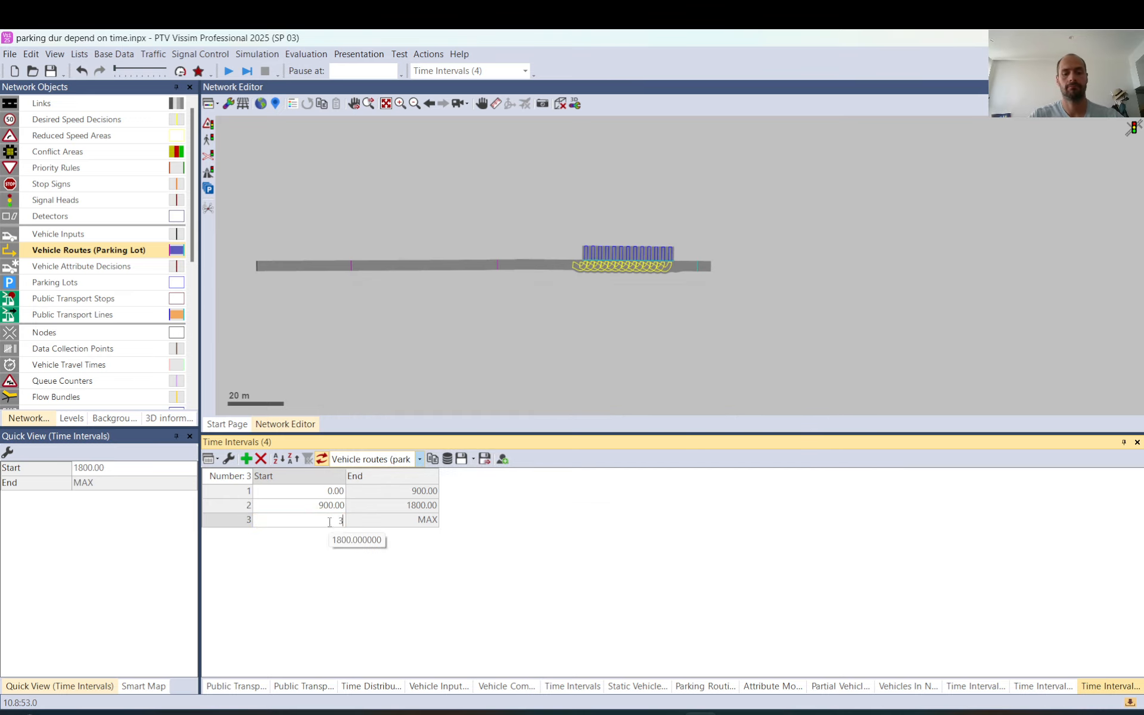
{"action": "type", "text": "3600"}
{"action": "key", "text": "Return"}
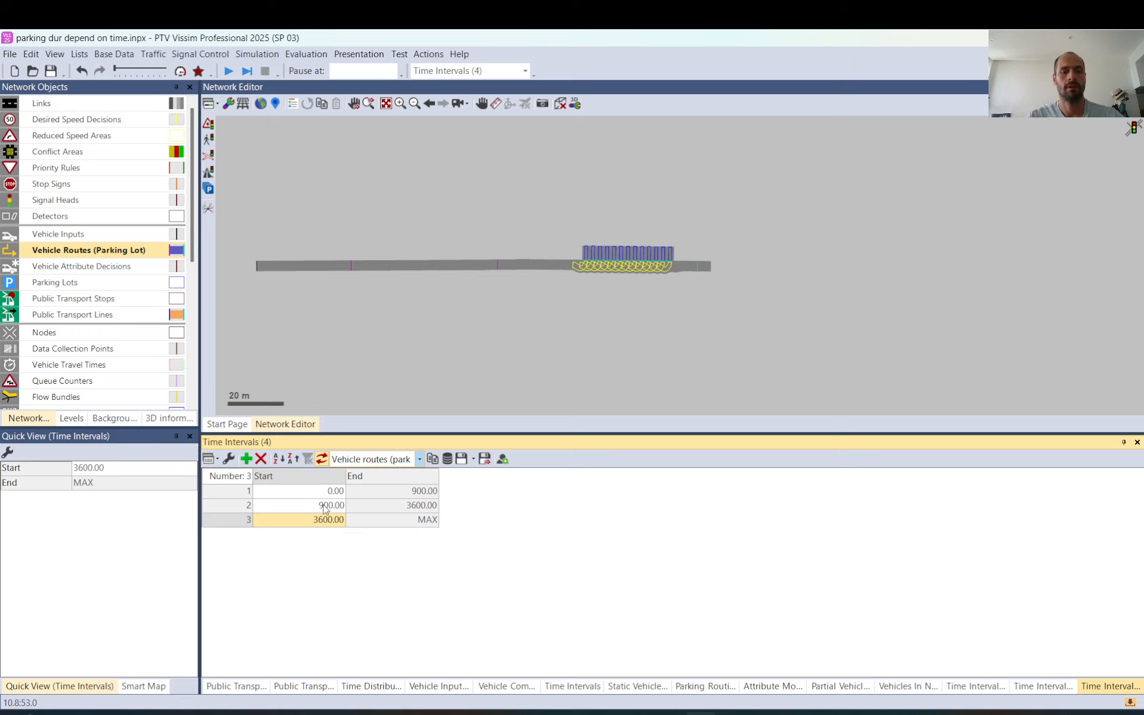
{"action": "left_click", "coordinate": [326, 506]}
{"action": "type", "text": "1800"}
{"action": "key", "text": "Return"}
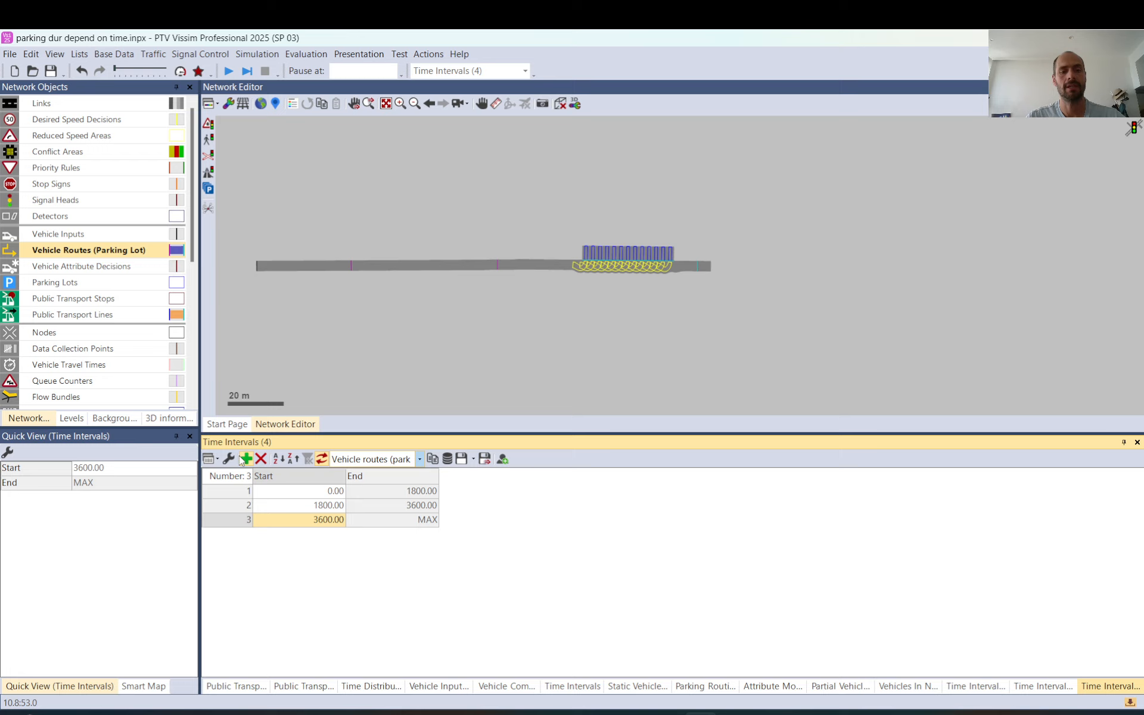
Delete the third time interval with its dependent parking rate, and append four new intervals after the second one
{"action": "left_click", "coordinate": [261, 459]}
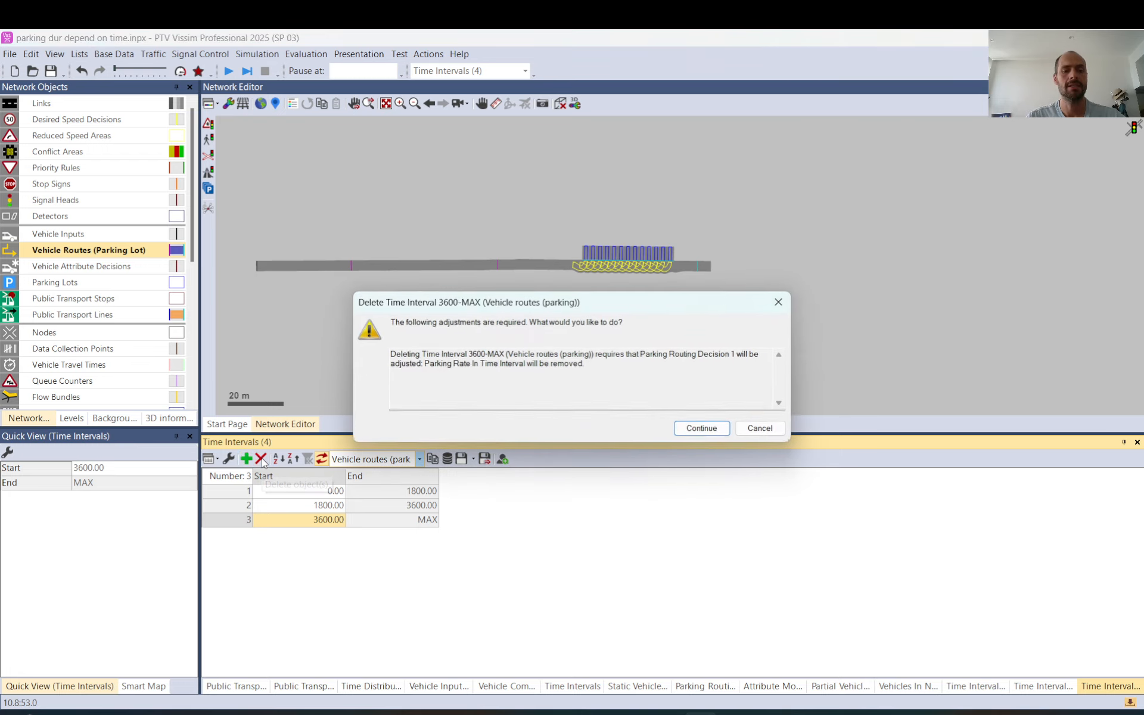
{"action": "left_click", "coordinate": [704, 429]}
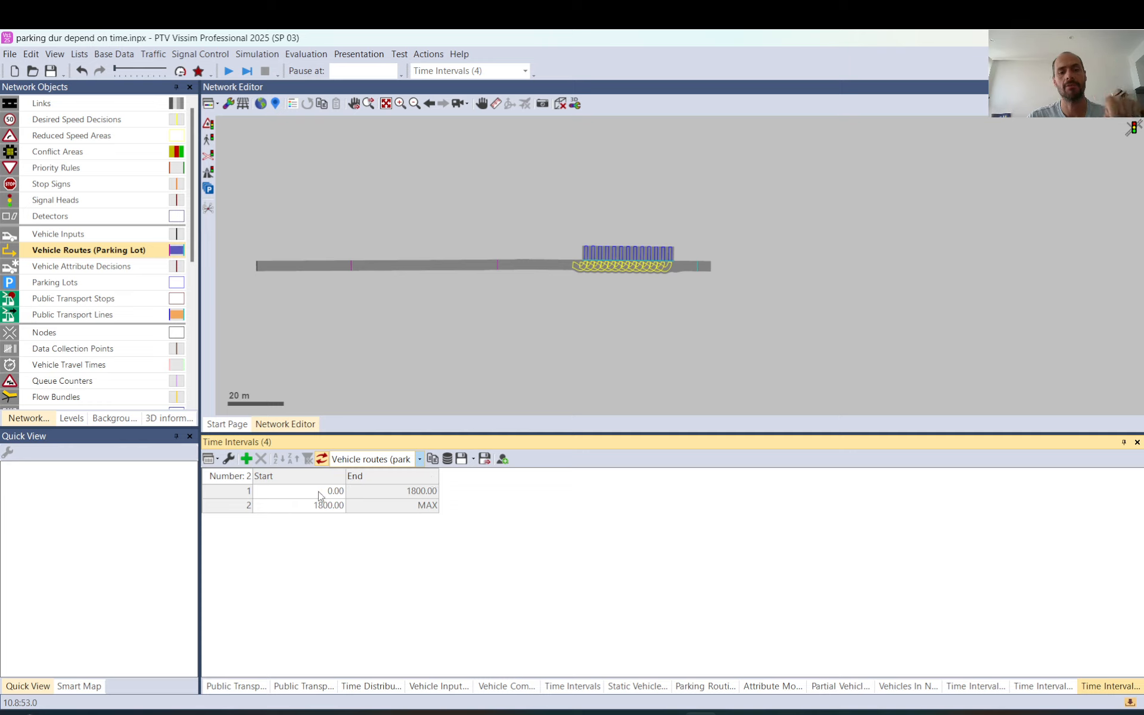
{"action": "left_click", "coordinate": [402, 490]}
{"action": "left_click", "coordinate": [300, 505]}
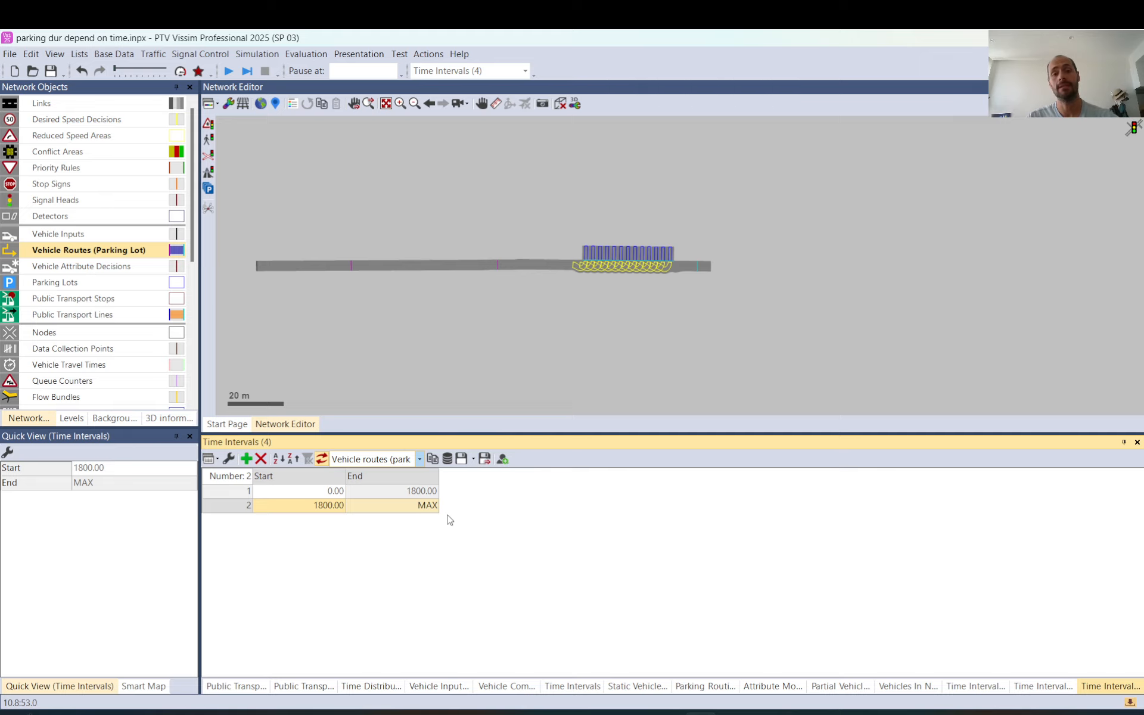
{"action": "left_click", "coordinate": [246, 459]}
{"action": "left_click", "coordinate": [246, 458]}
{"action": "left_click", "coordinate": [246, 459]}
{"action": "left_click", "coordinate": [246, 459]}
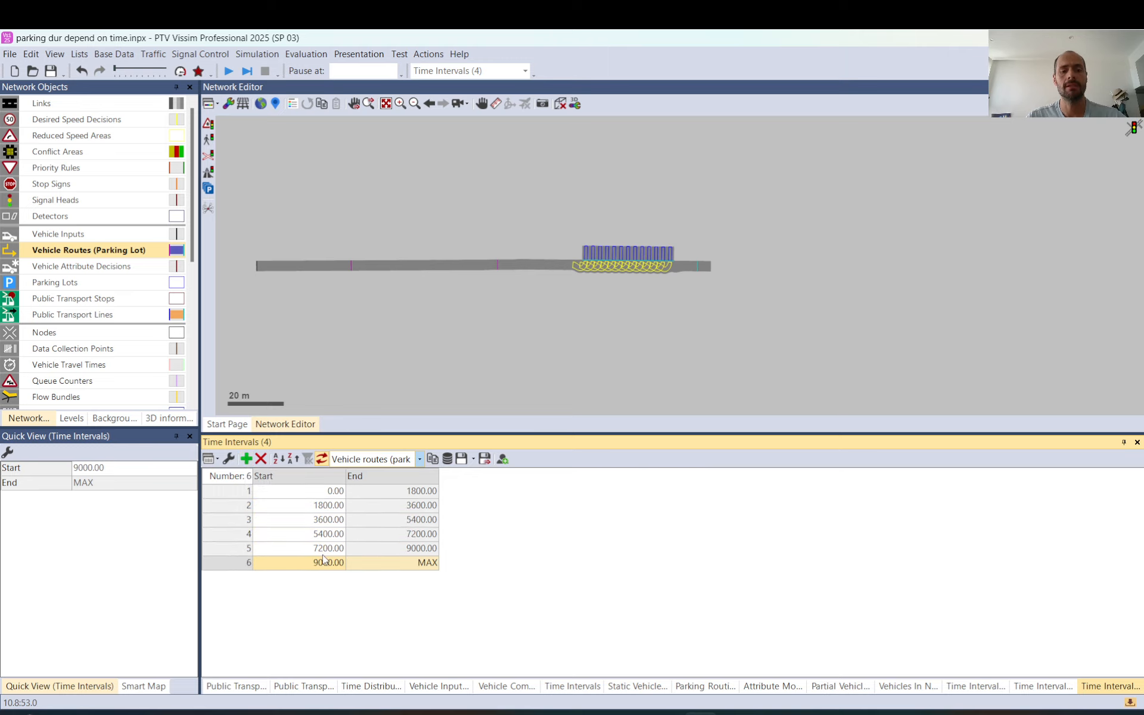
Set the start times of parking-route intervals 2 to 6 to 600, 1200, 1800, 2400 and 3000
{"action": "left_click", "coordinate": [327, 509]}
{"action": "type", "text": "600"}
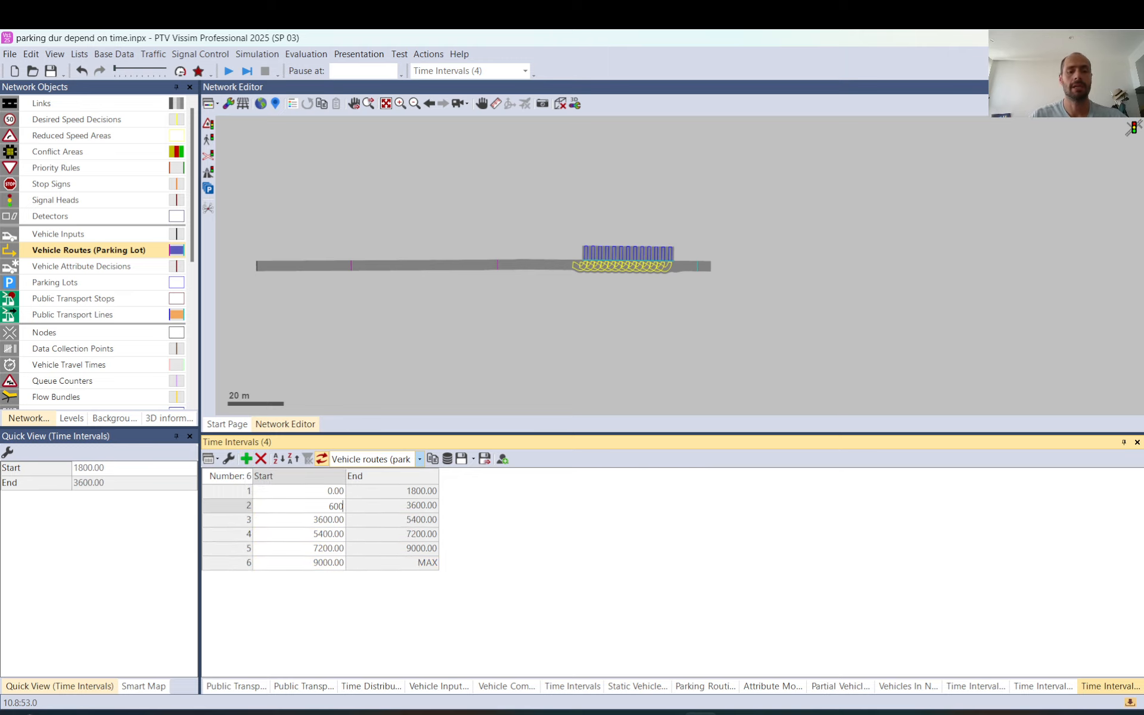
{"action": "key", "text": "Return"}
{"action": "type", "text": "1200"}
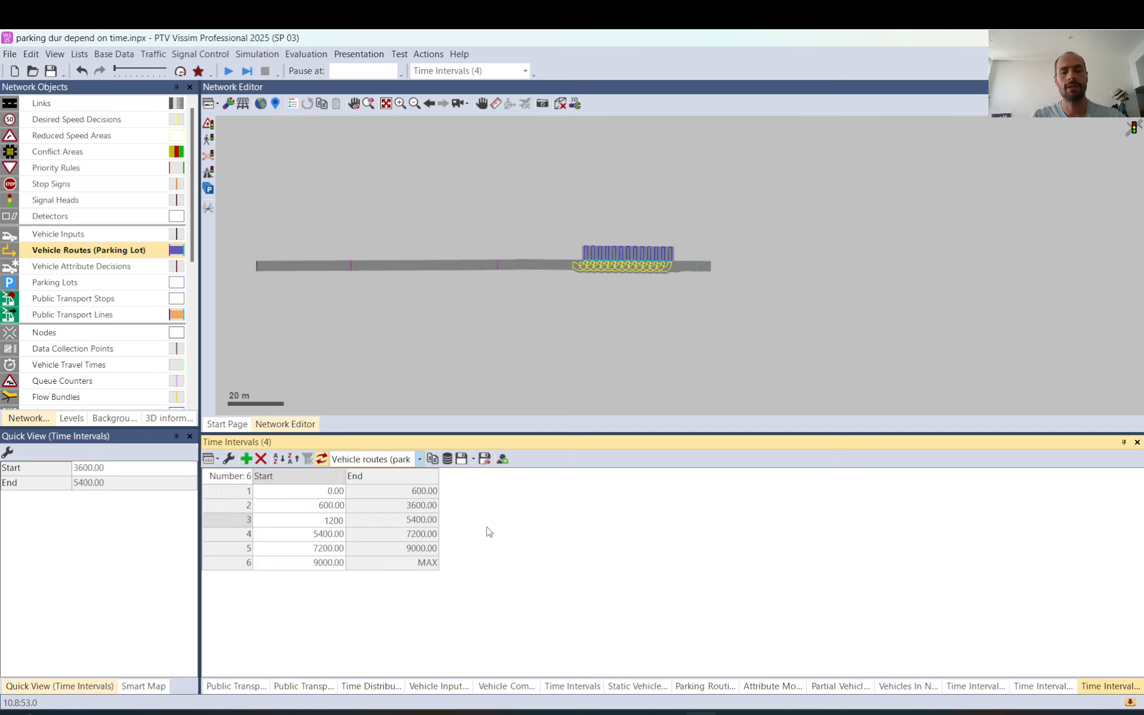
{"action": "key", "text": "Return"}
{"action": "type", "text": "18"}
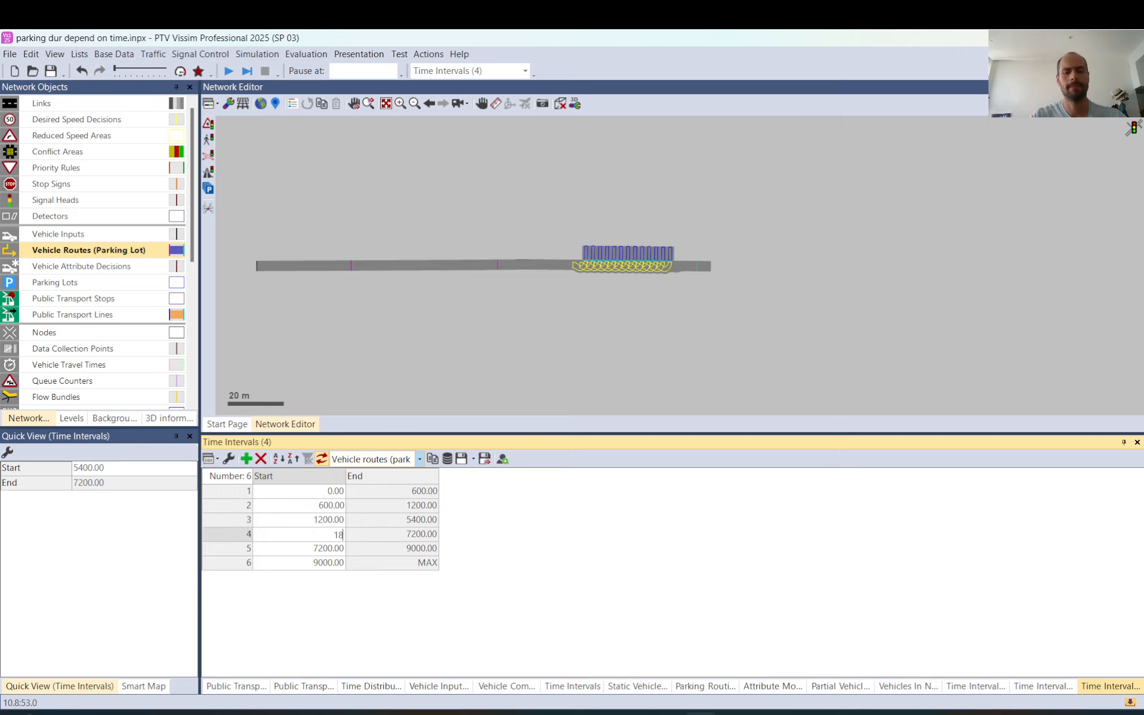
{"action": "key", "text": "Return"}
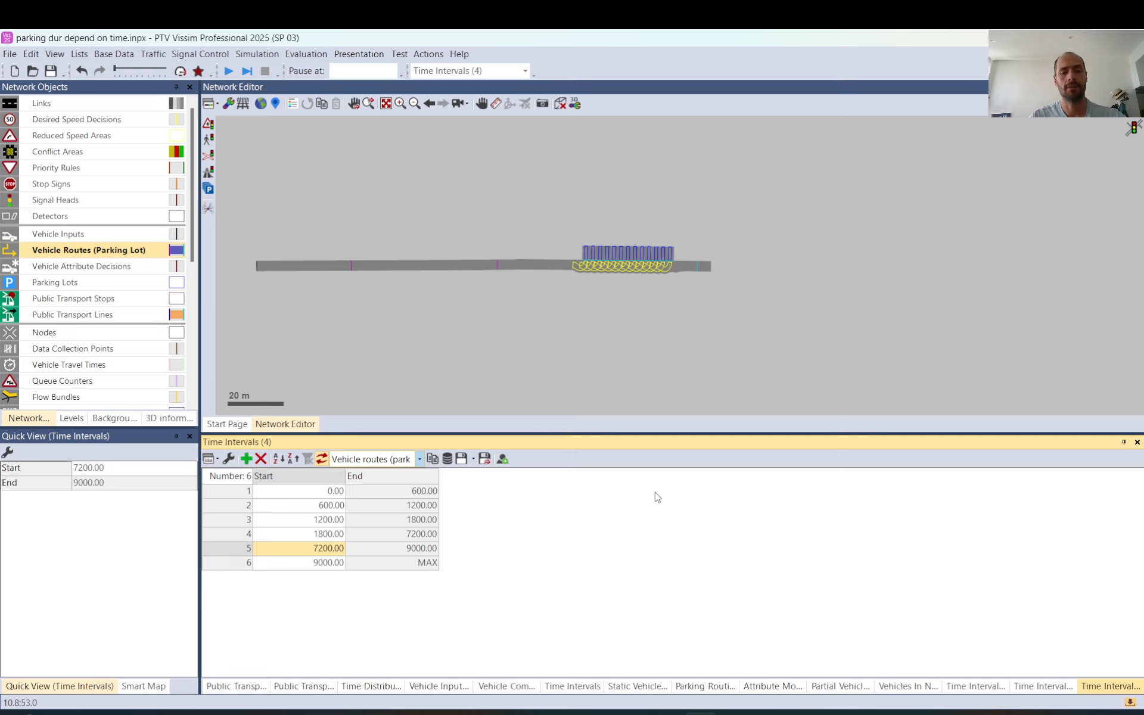
{"action": "type", "text": "2400"}
{"action": "key", "text": "Return"}
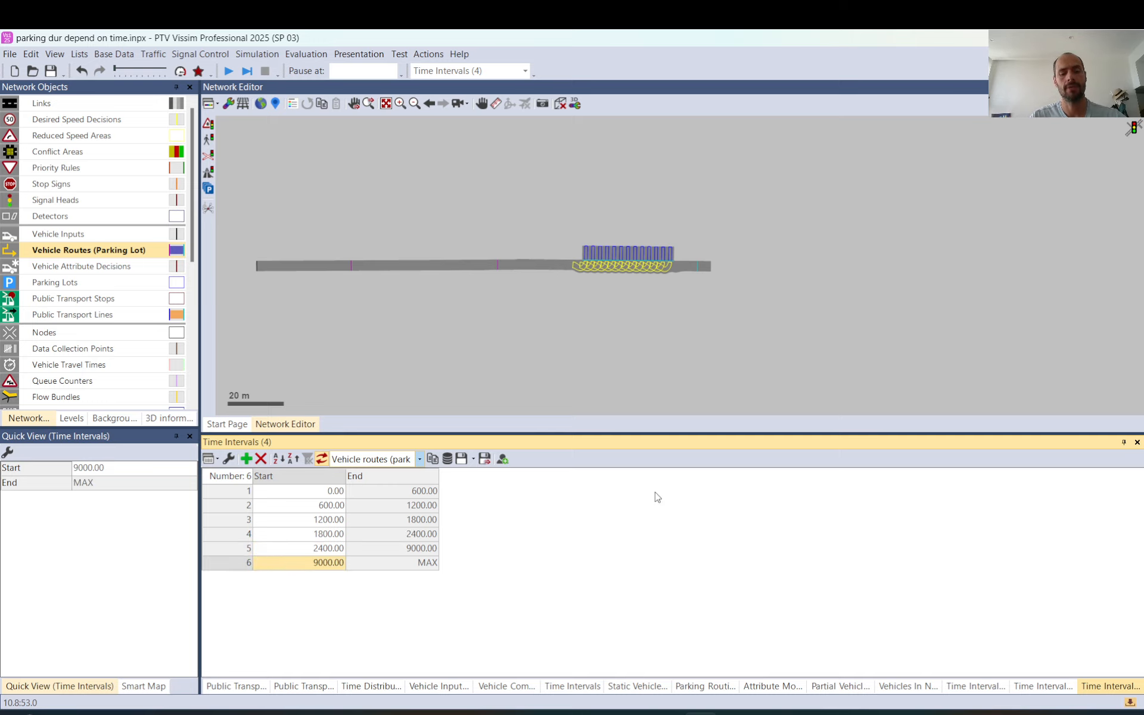
{"action": "type", "text": "3000"}
{"action": "key", "text": "Return"}
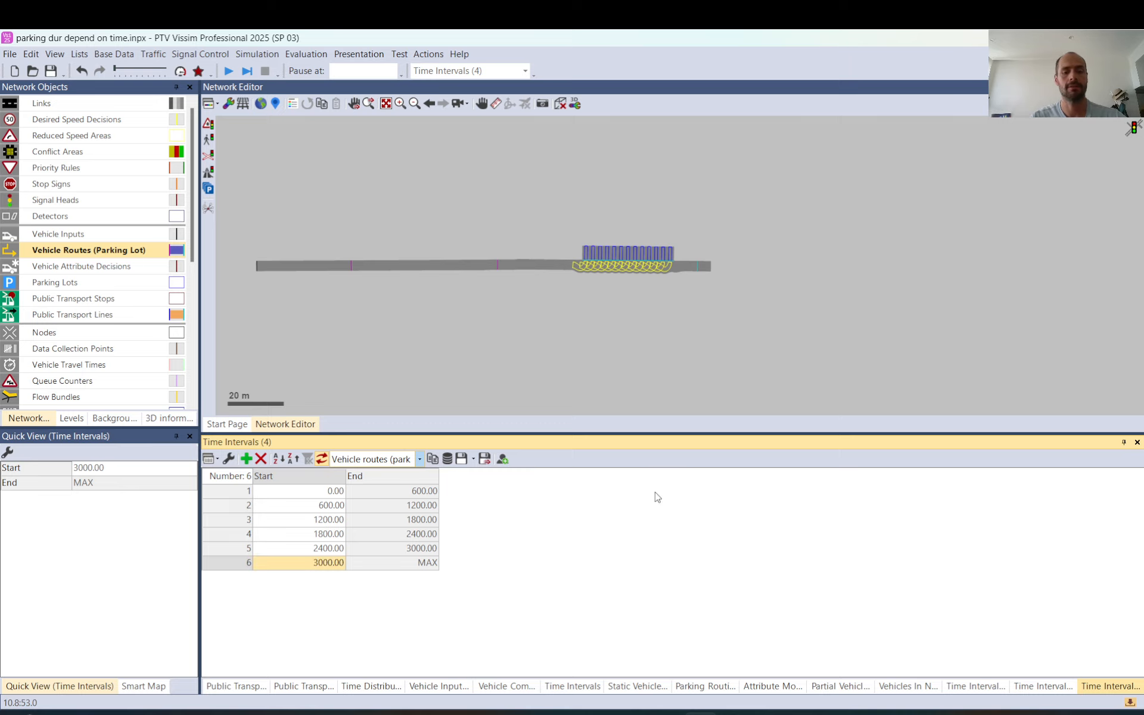
Append a seventh parking-route time interval starting at 3600, and open the list entry of the parking routing decision on link 3
{"action": "left_click", "coordinate": [245, 460]}
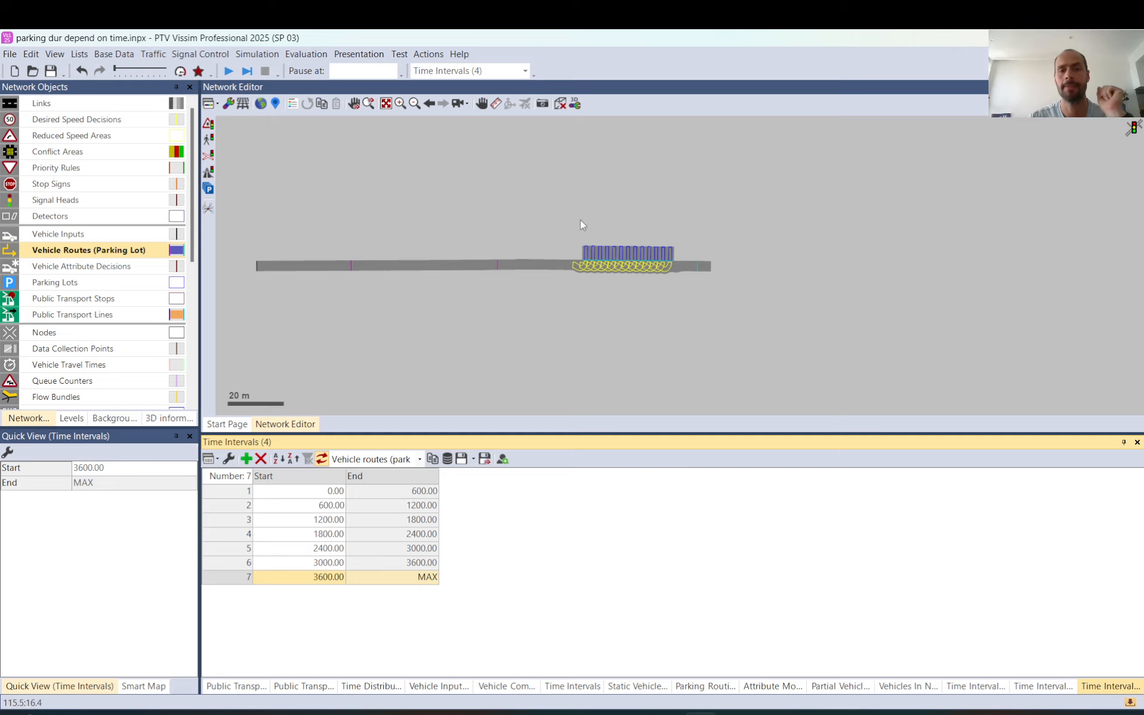
{"action": "double_click", "coordinate": [499, 268]}
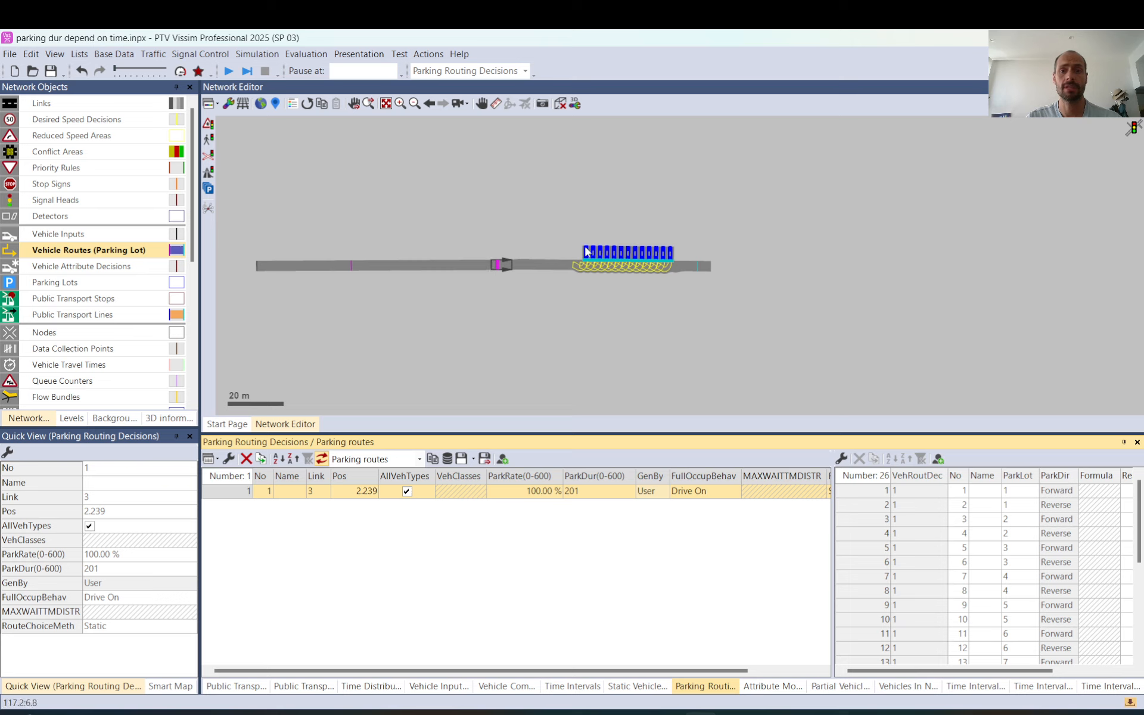
{"action": "scroll", "coordinate": [874, 600], "scroll_direction": "down", "scroll_amount": 5}
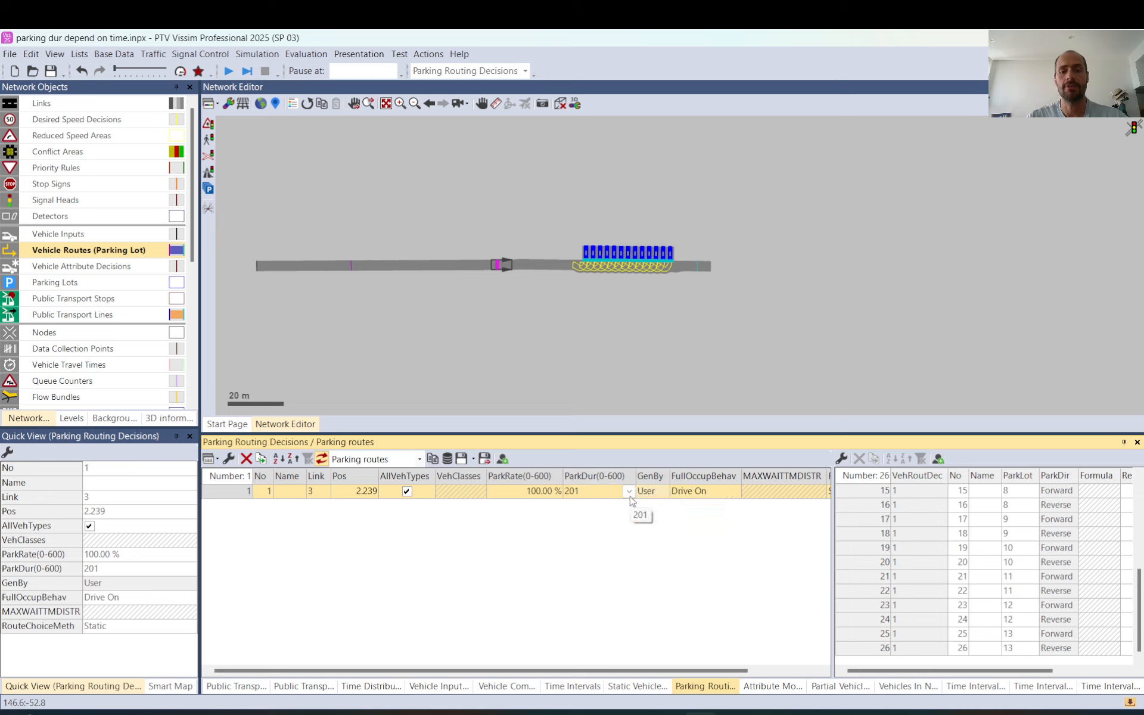
{"action": "left_click", "coordinate": [630, 494]}
{"action": "left_click", "coordinate": [441, 549]}
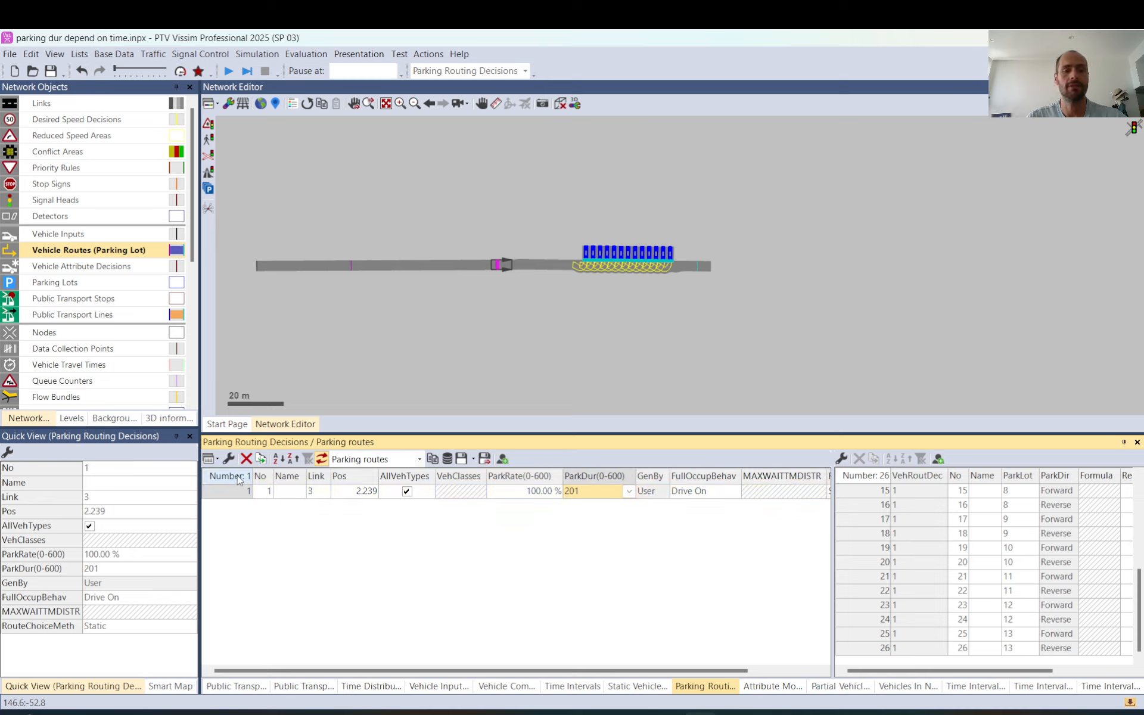
Add the Parking duration attribute for all time intervals as columns in the parking routing decisions list
{"action": "left_click", "coordinate": [228, 459]}
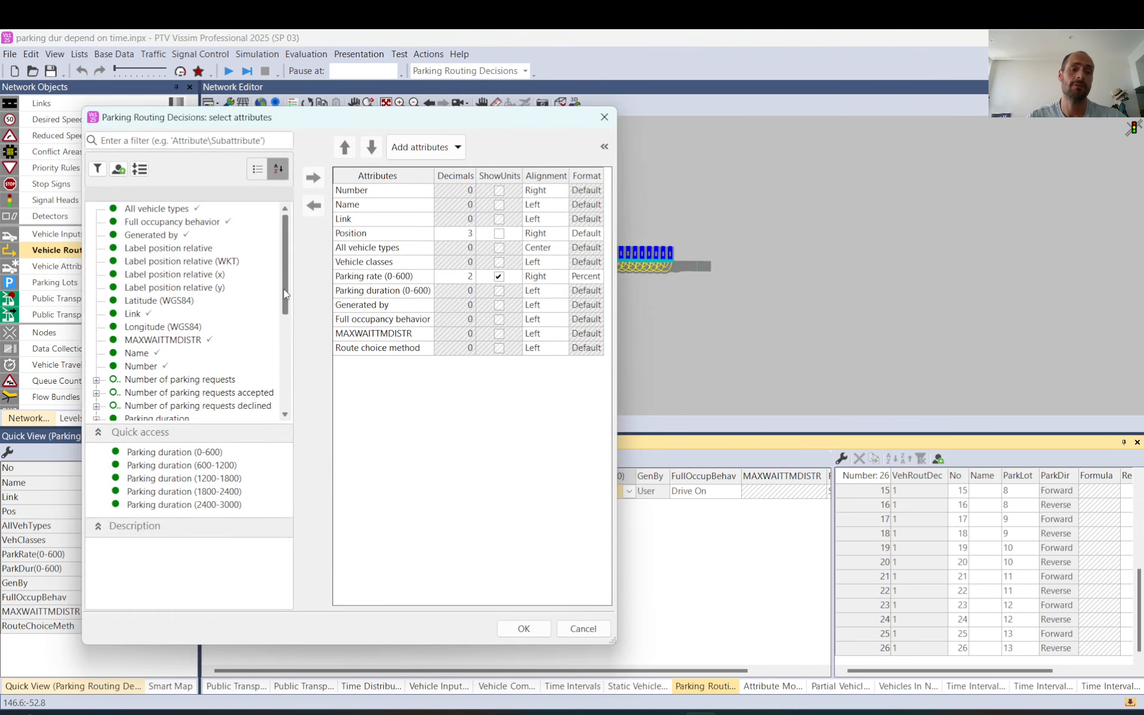
{"action": "left_click_drag", "start_coordinate": [285, 294], "coordinate": [283, 362]}
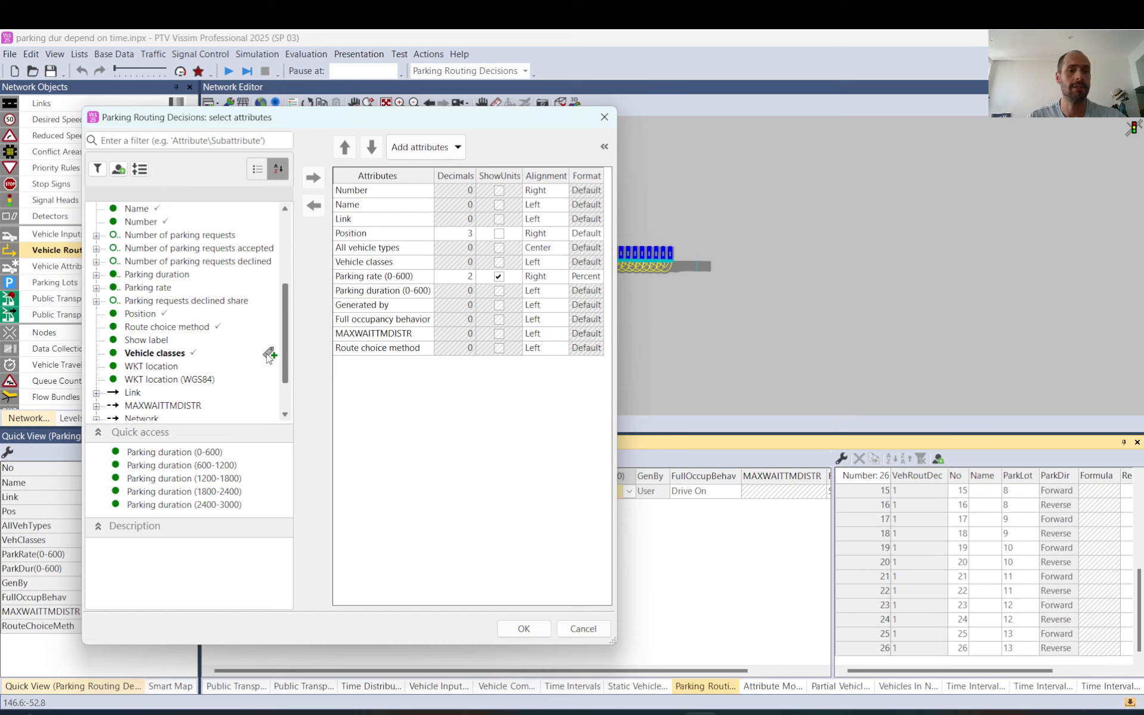
{"action": "left_click", "coordinate": [153, 276]}
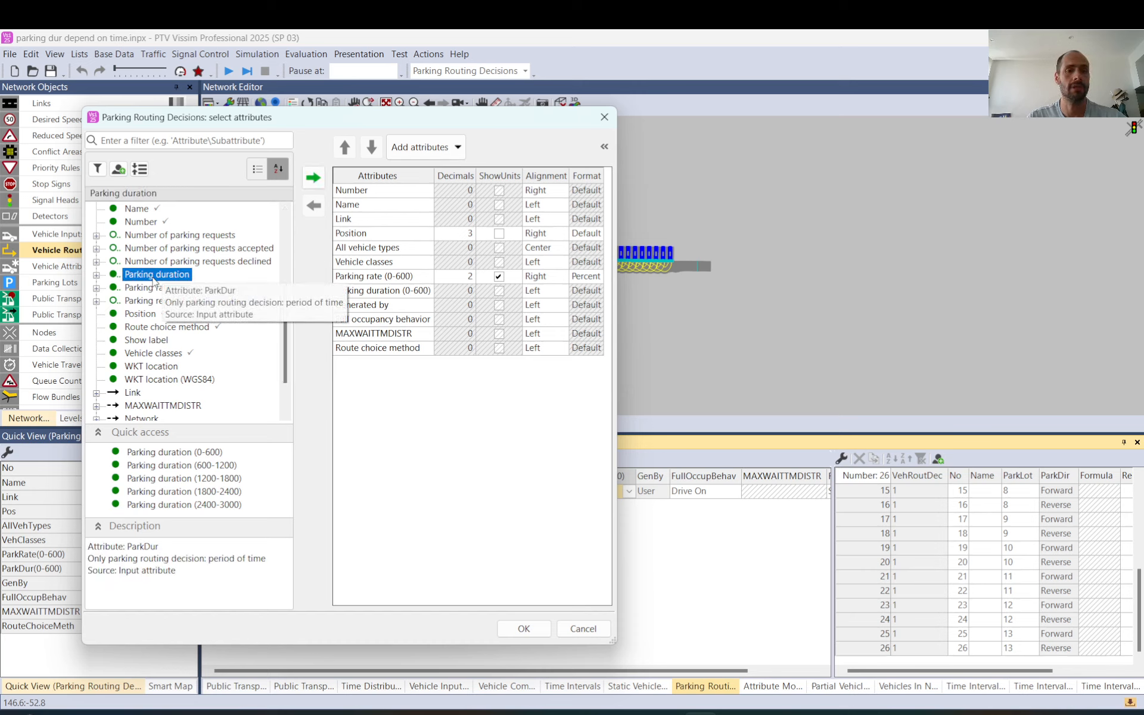
{"action": "left_click", "coordinate": [96, 275]}
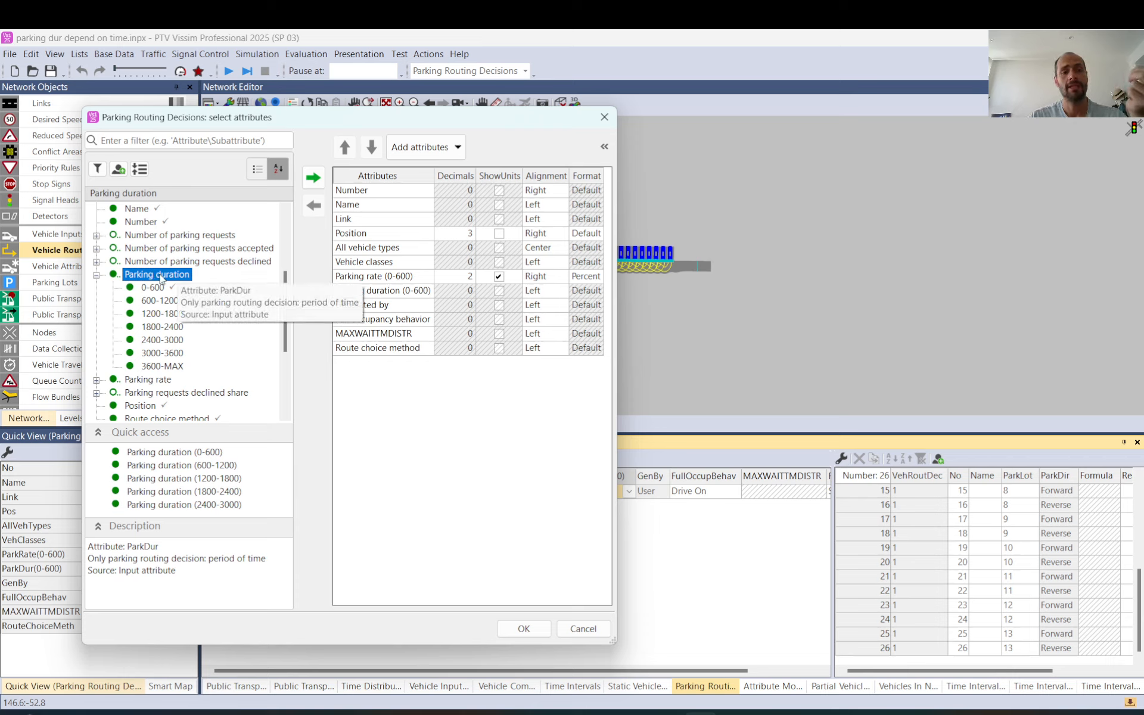
{"action": "left_click", "coordinate": [312, 176]}
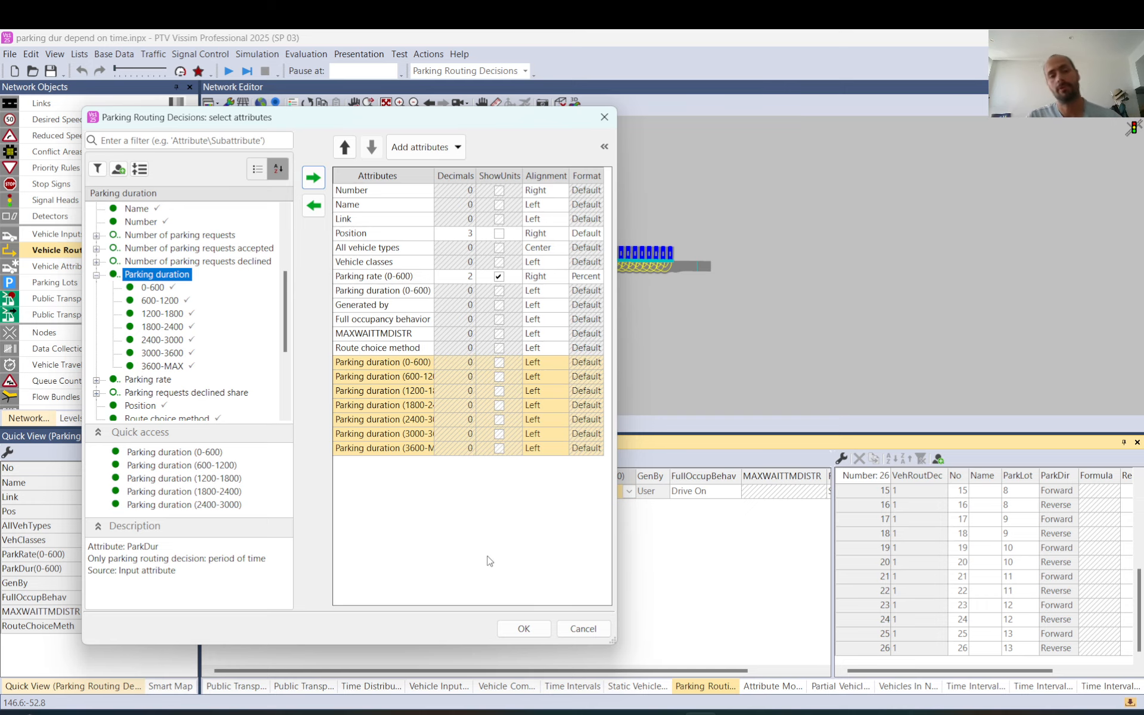
{"action": "left_click", "coordinate": [524, 629]}
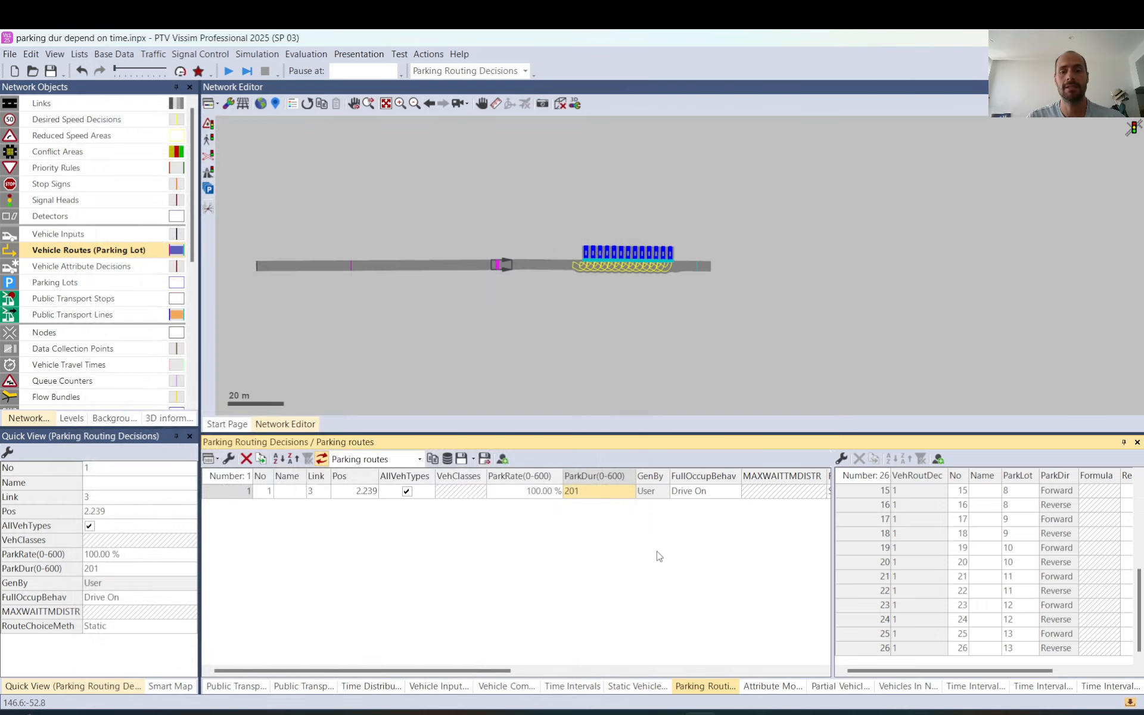
{"action": "left_click_drag", "start_coordinate": [463, 671], "coordinate": [815, 686]}
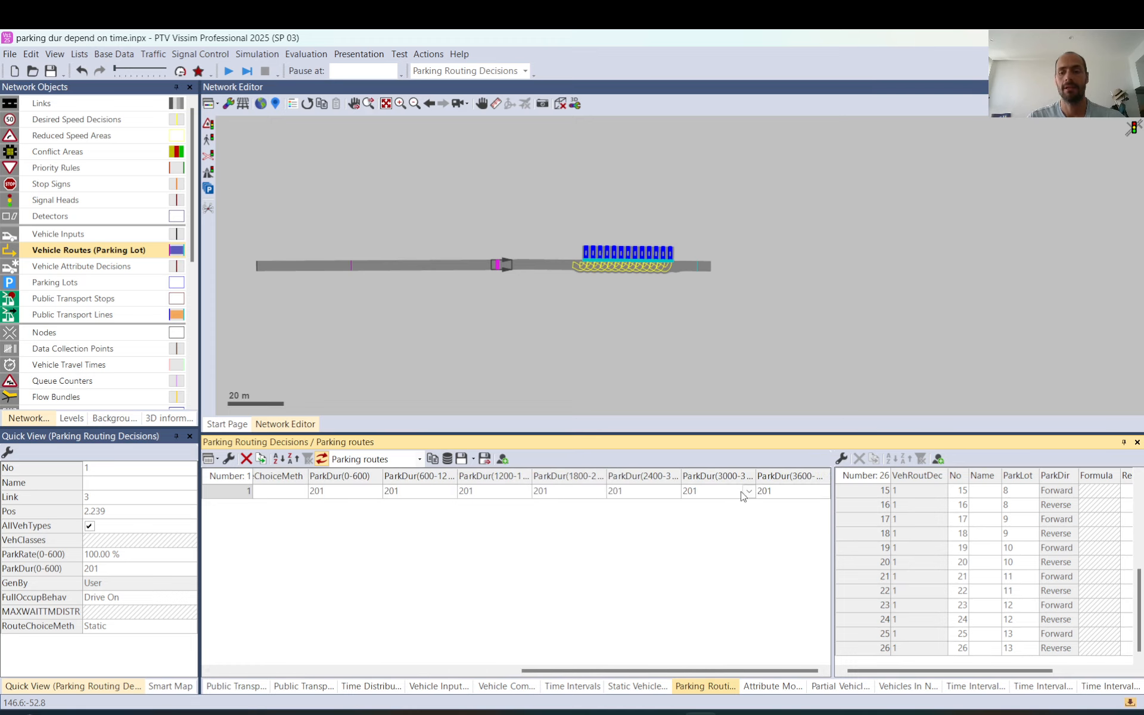
Review the time intervals for parking vehicle routes and the available interval categories, and return to the parking routing decision
{"action": "left_click", "coordinate": [1095, 690]}
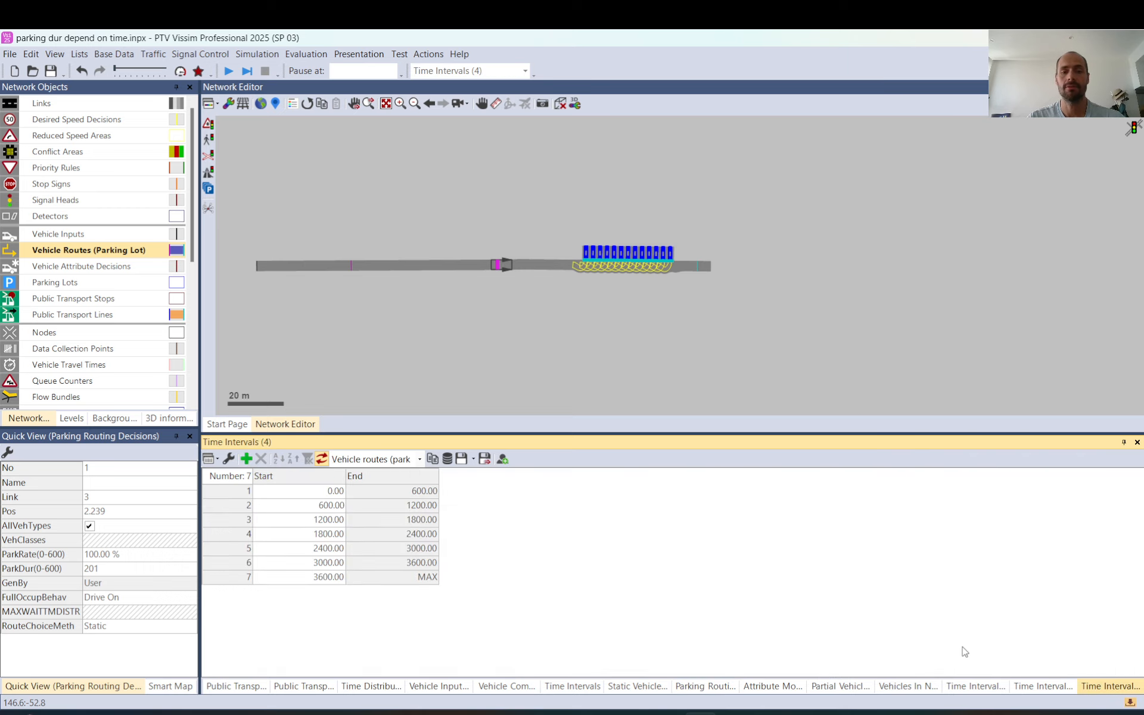
{"action": "left_click", "coordinate": [419, 459]}
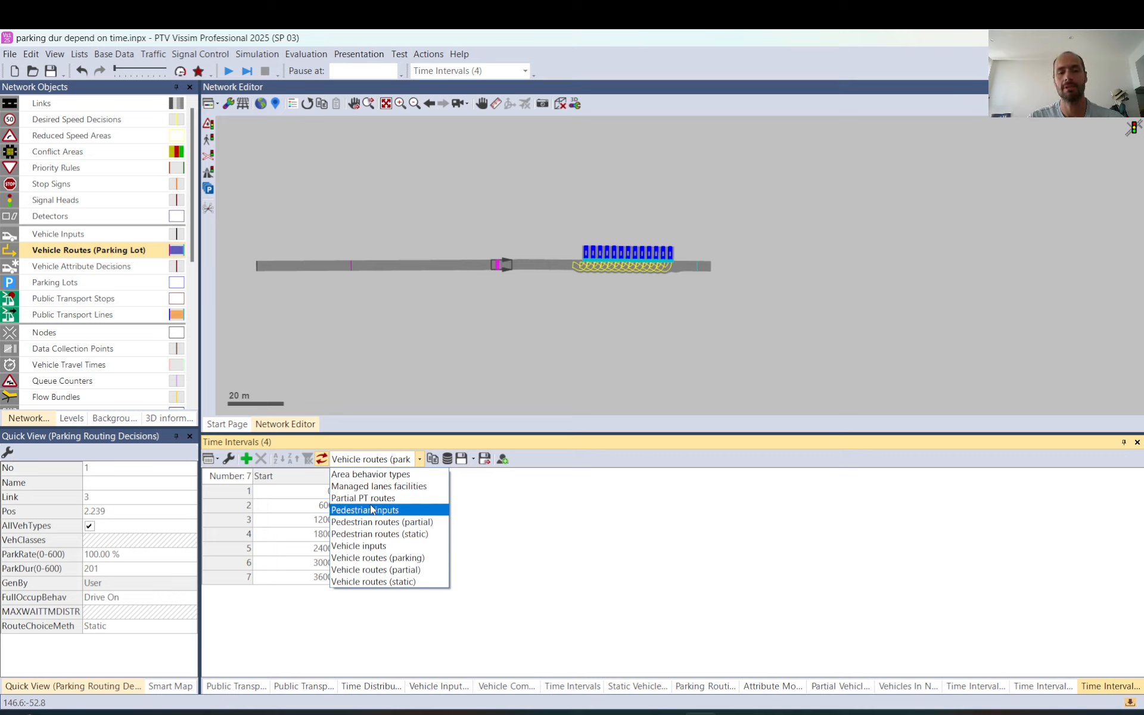
{"action": "left_click", "coordinate": [774, 586]}
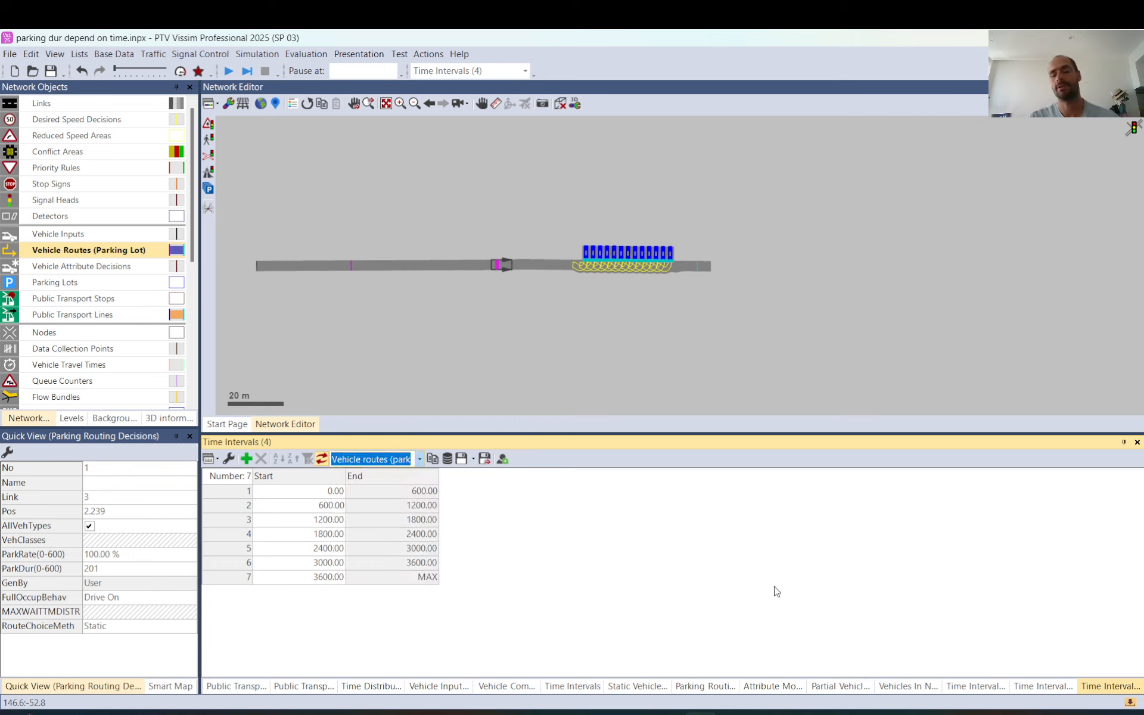
{"action": "left_click", "coordinate": [840, 685]}
{"action": "left_click", "coordinate": [502, 265]}
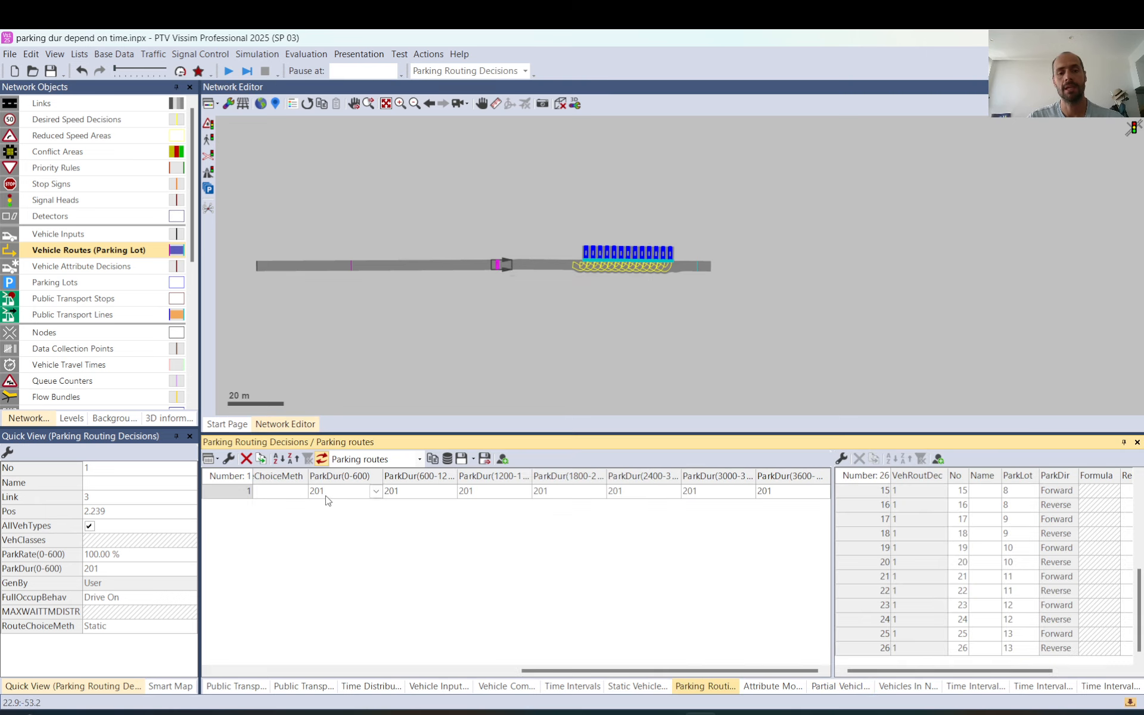
Set the parking duration distribution to 20: 20 s ± for 0-600, 101: 2.0 s for 600-1200 and 201 for 1200-1800
{"action": "left_click", "coordinate": [376, 492]}
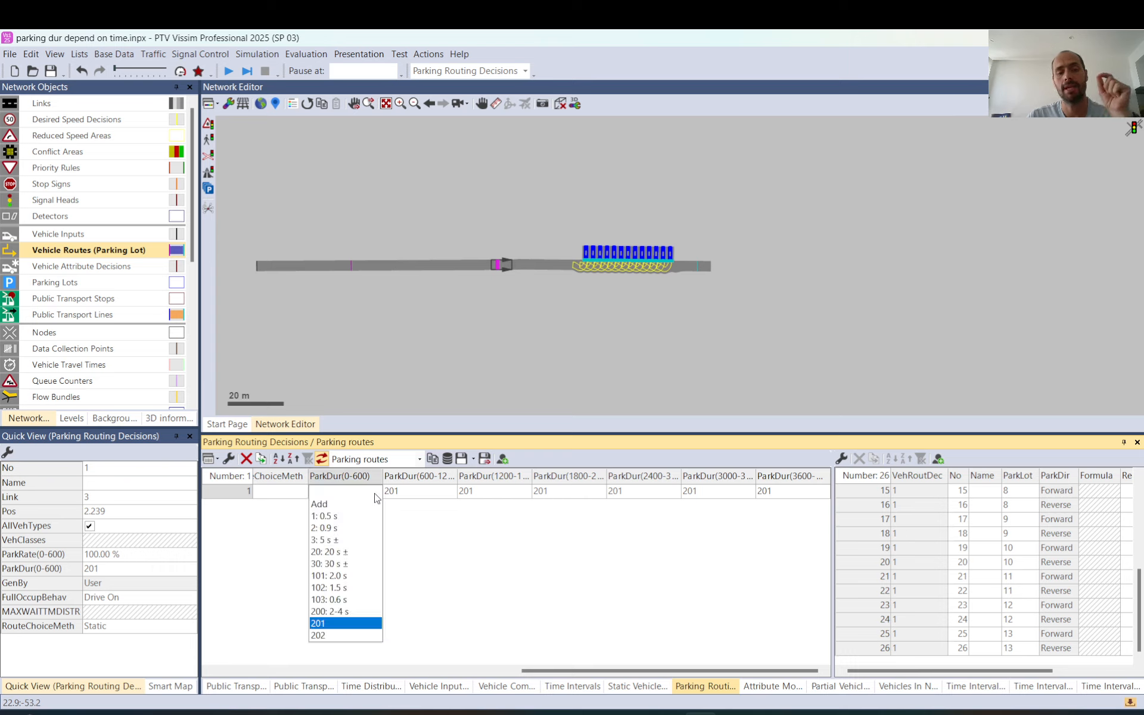
{"action": "left_click", "coordinate": [332, 552]}
{"action": "left_click", "coordinate": [449, 494]}
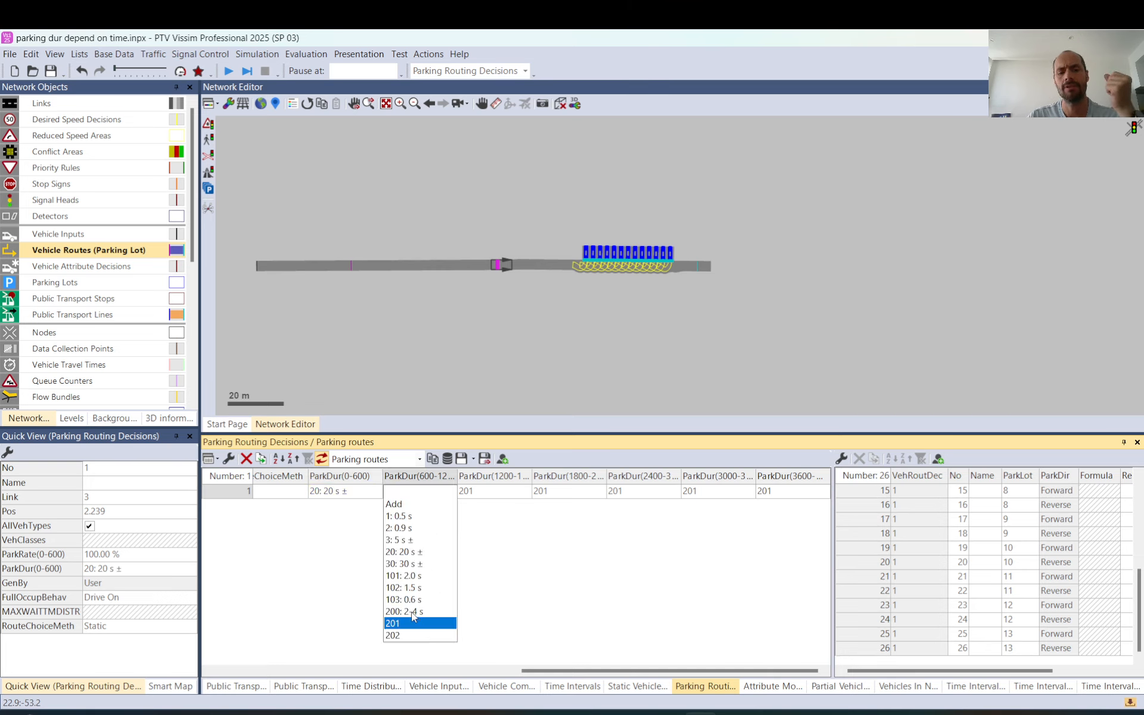
{"action": "left_click", "coordinate": [413, 578]}
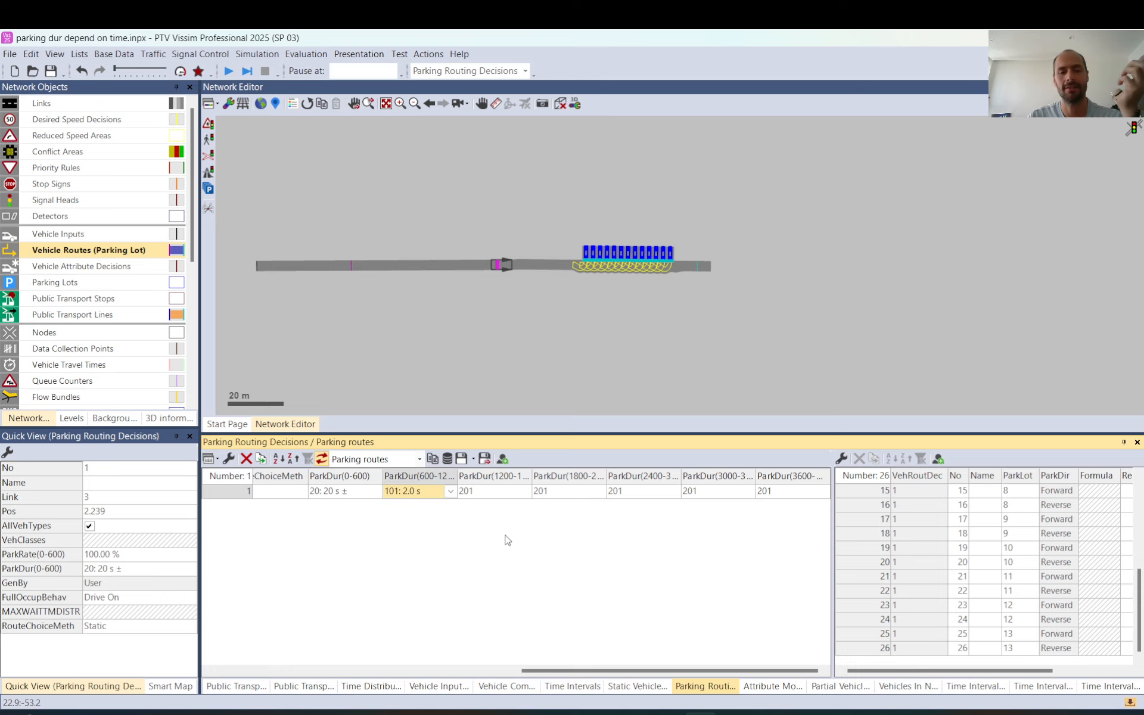
{"action": "left_click", "coordinate": [526, 494]}
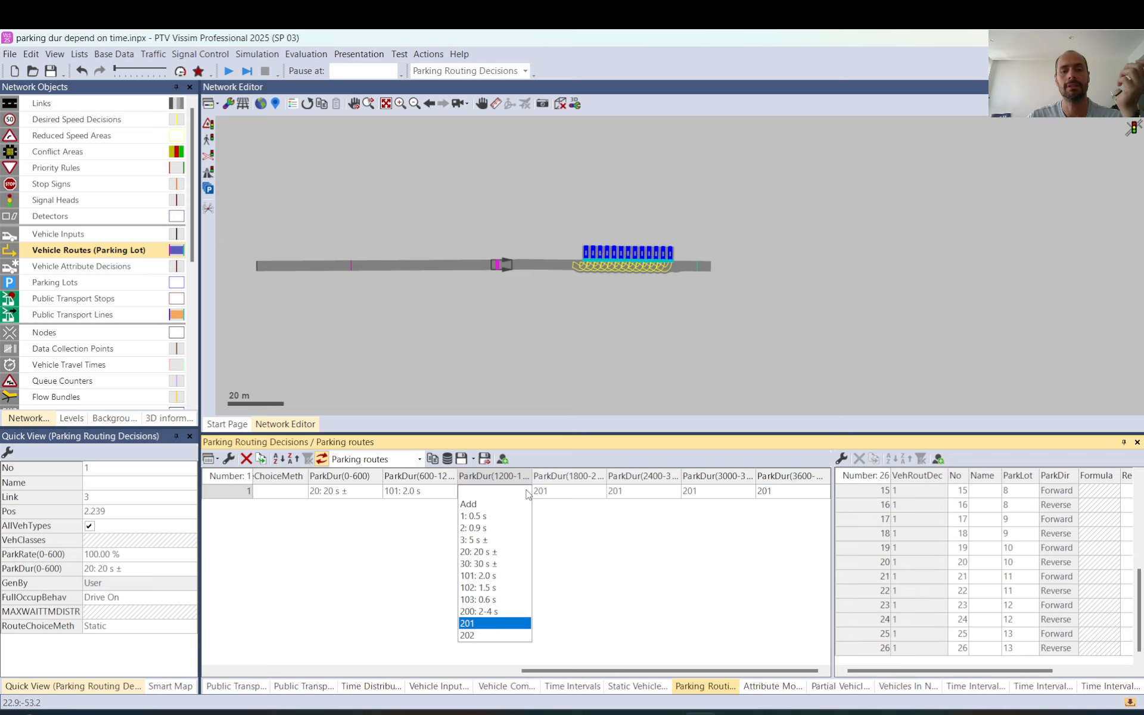
{"action": "left_click", "coordinate": [486, 623]}
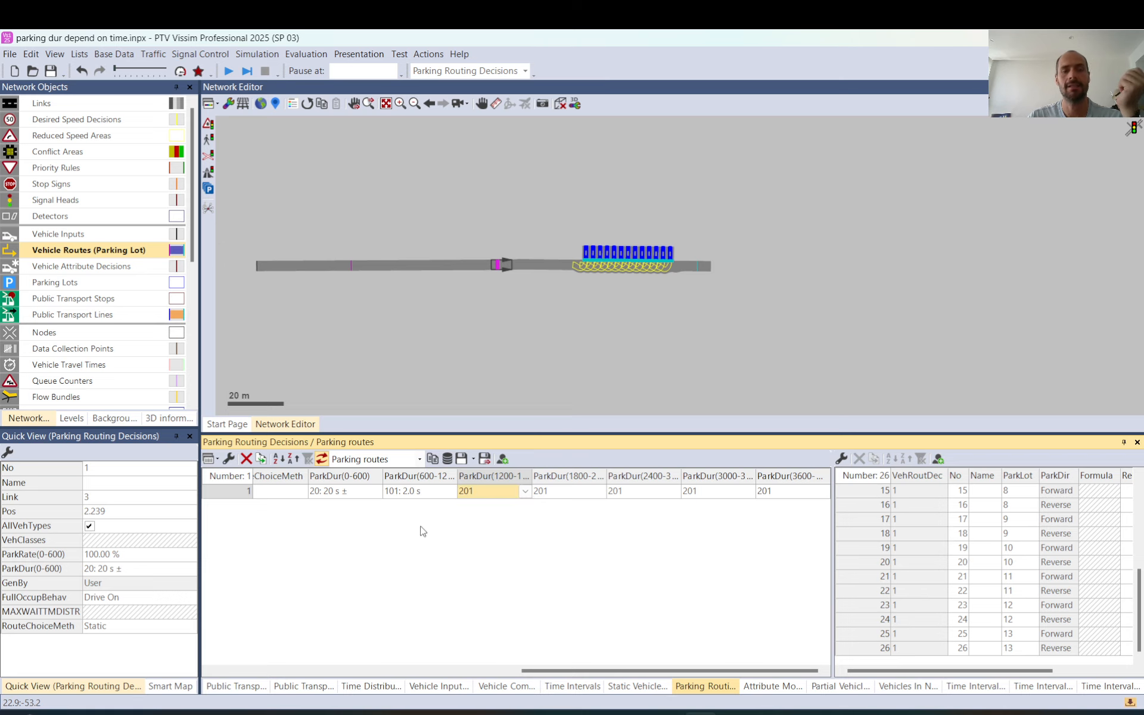
Name time distribution 201 "200-300s" and time distribution 202 "500-600s"
{"action": "left_click", "coordinate": [114, 54]}
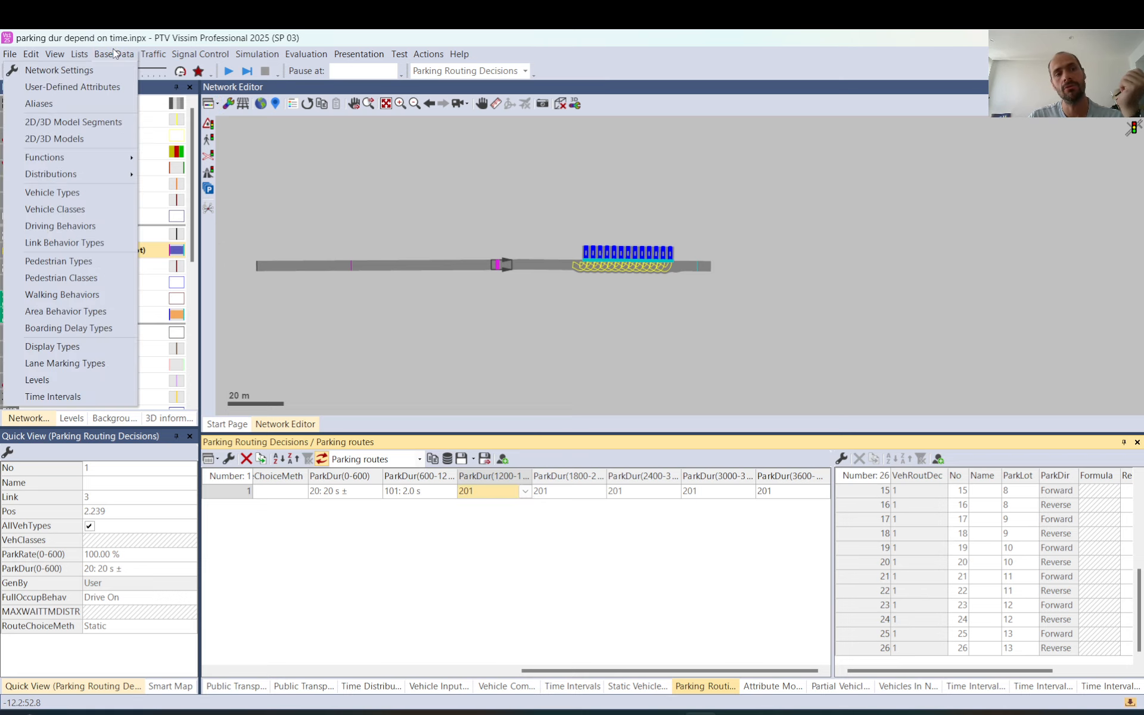
{"action": "mouse_move", "coordinate": [81, 176]}
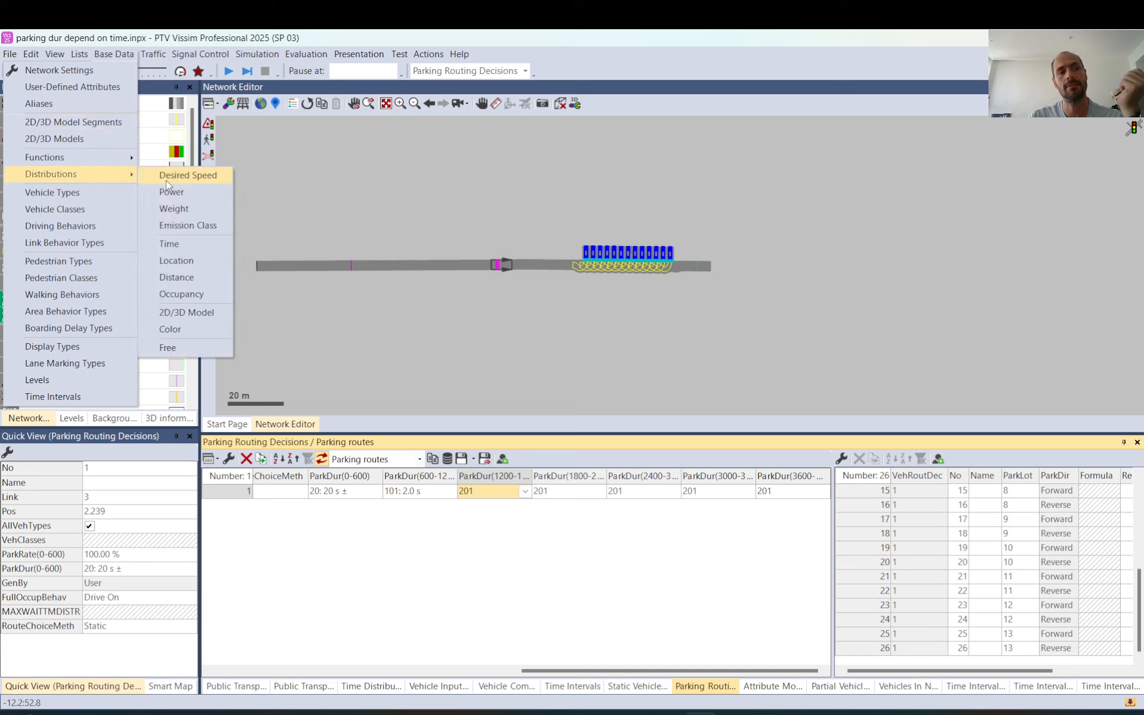
{"action": "left_click", "coordinate": [167, 244]}
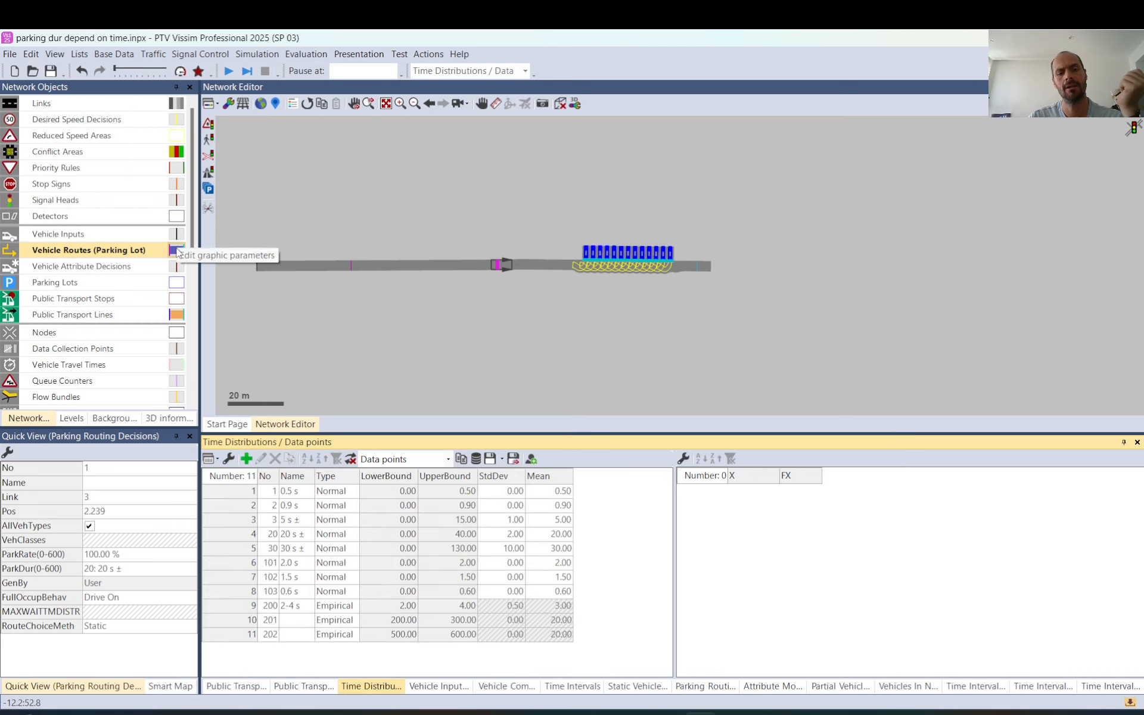
{"action": "left_click", "coordinate": [292, 624]}
{"action": "type", "text": "200-300 s"}
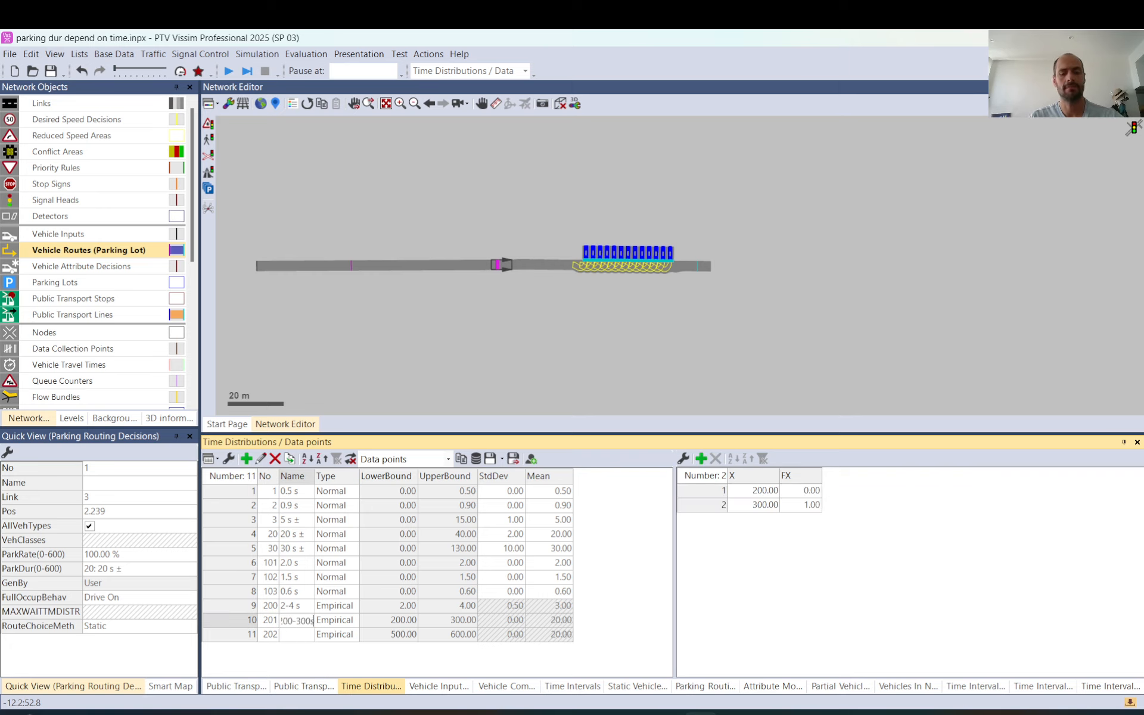
{"action": "key", "text": "Return"}
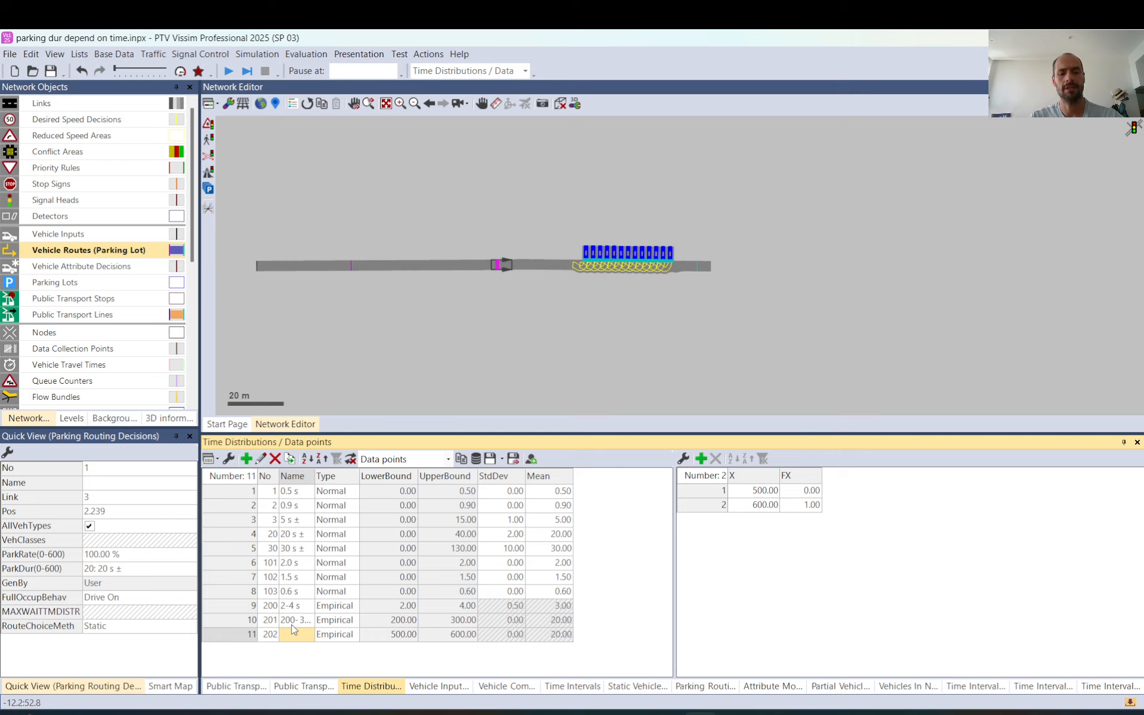
{"action": "type", "text": "500-600s"}
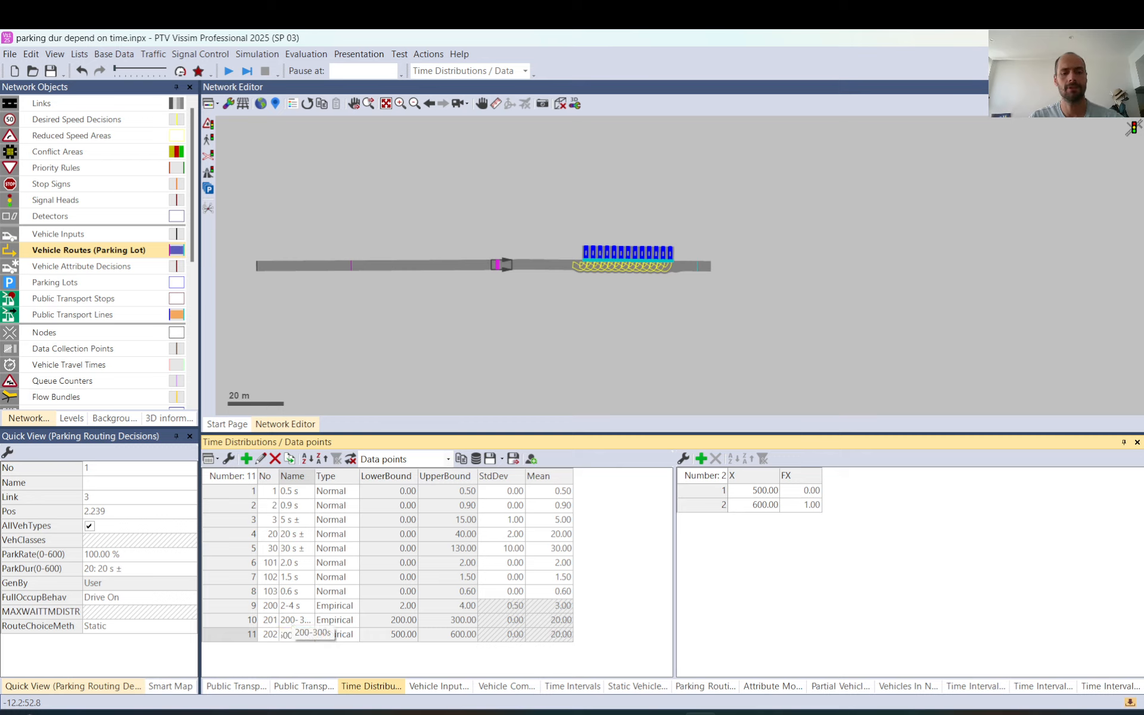
{"action": "left_click", "coordinate": [271, 506]}
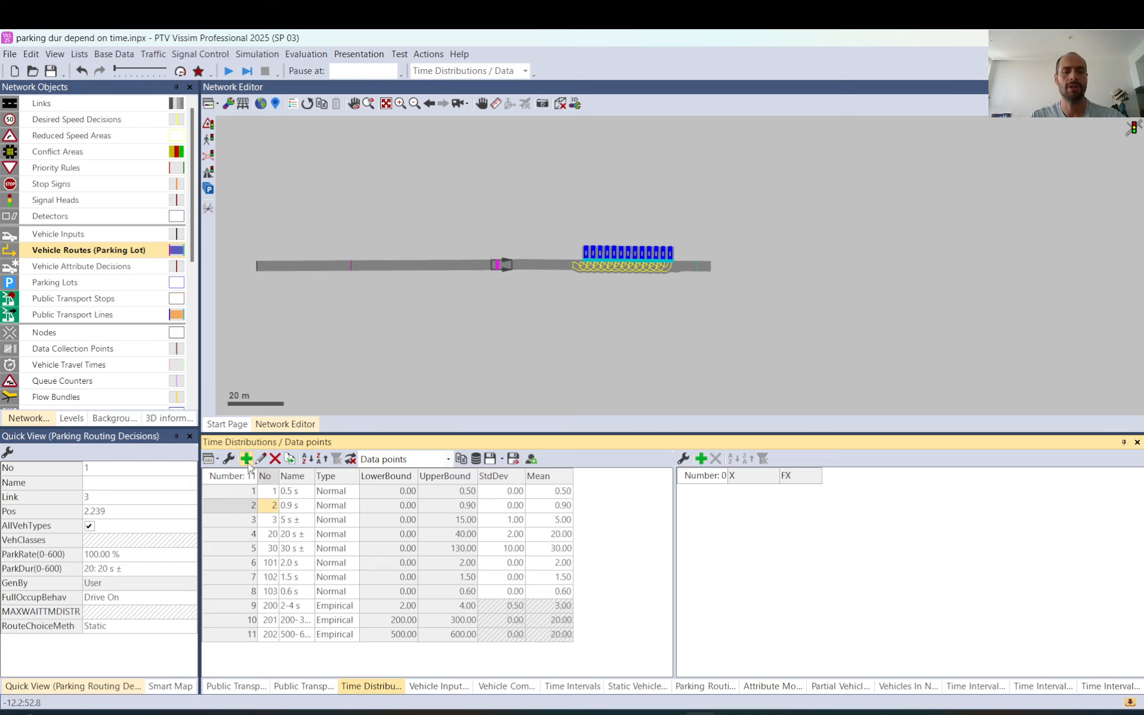
Add an empirical time distribution with a lower limit of 100 s and an upper limit of 200 s
{"action": "left_click", "coordinate": [246, 459]}
{"action": "left_click", "coordinate": [238, 263]}
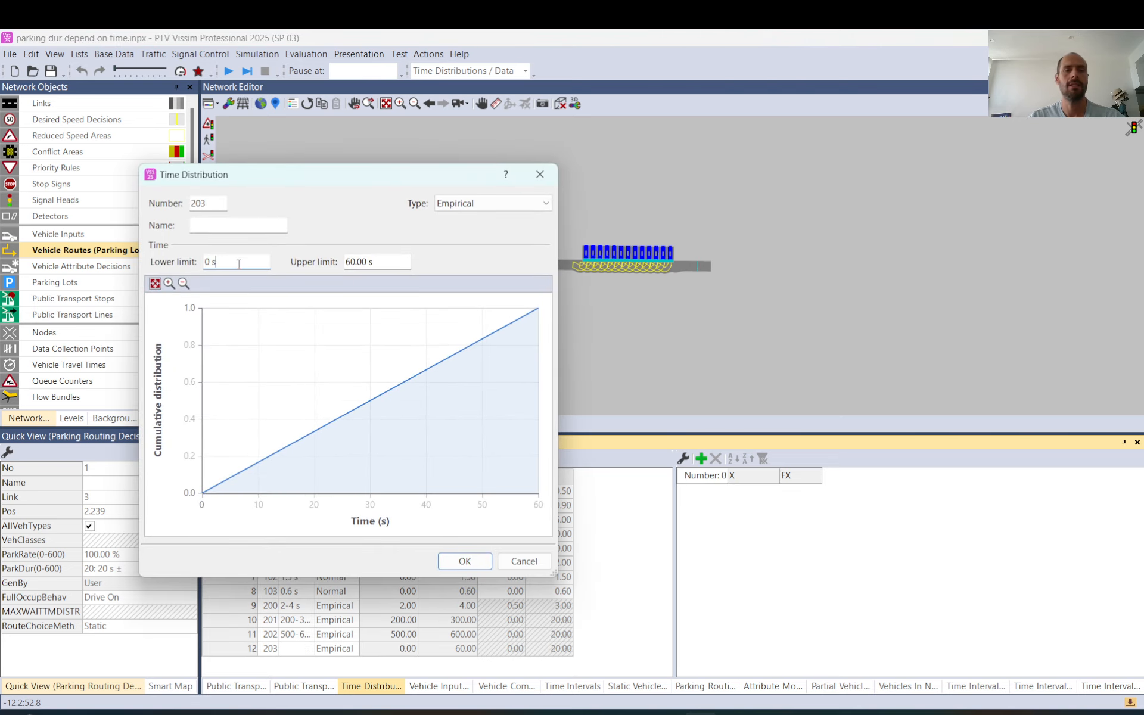
{"action": "double_click", "coordinate": [238, 263]}
{"action": "type", "text": "100"}
{"action": "key", "text": "Tab"}
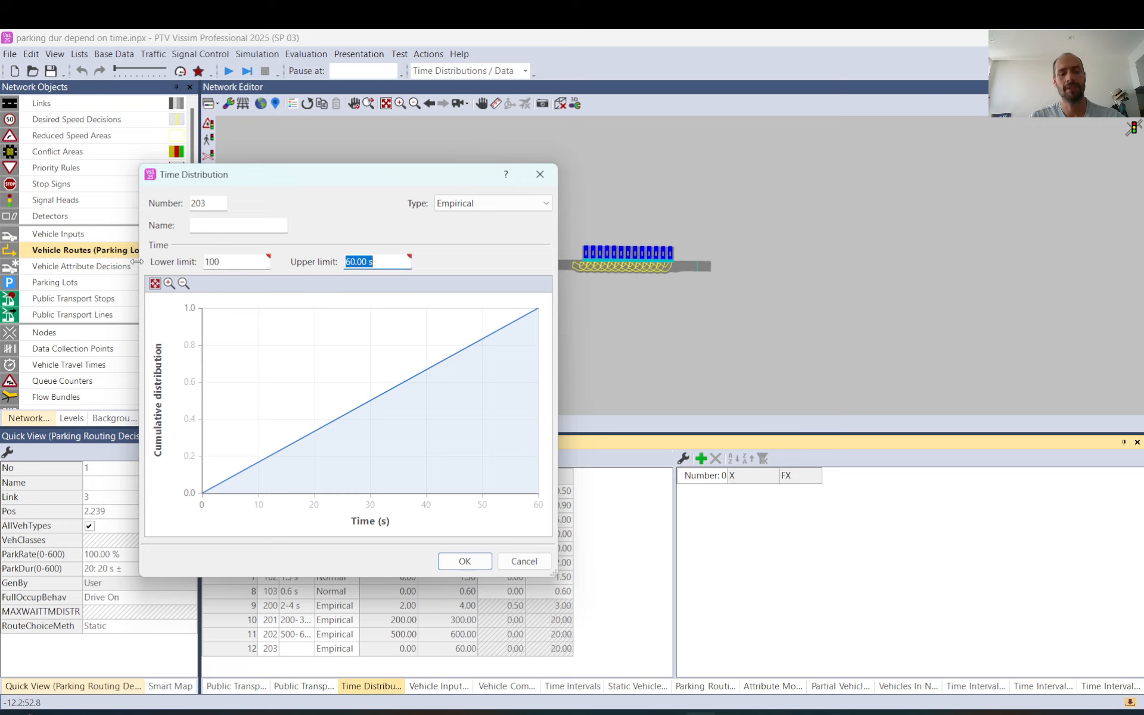
{"action": "type", "text": "200"}
{"action": "key", "text": "Tab"}
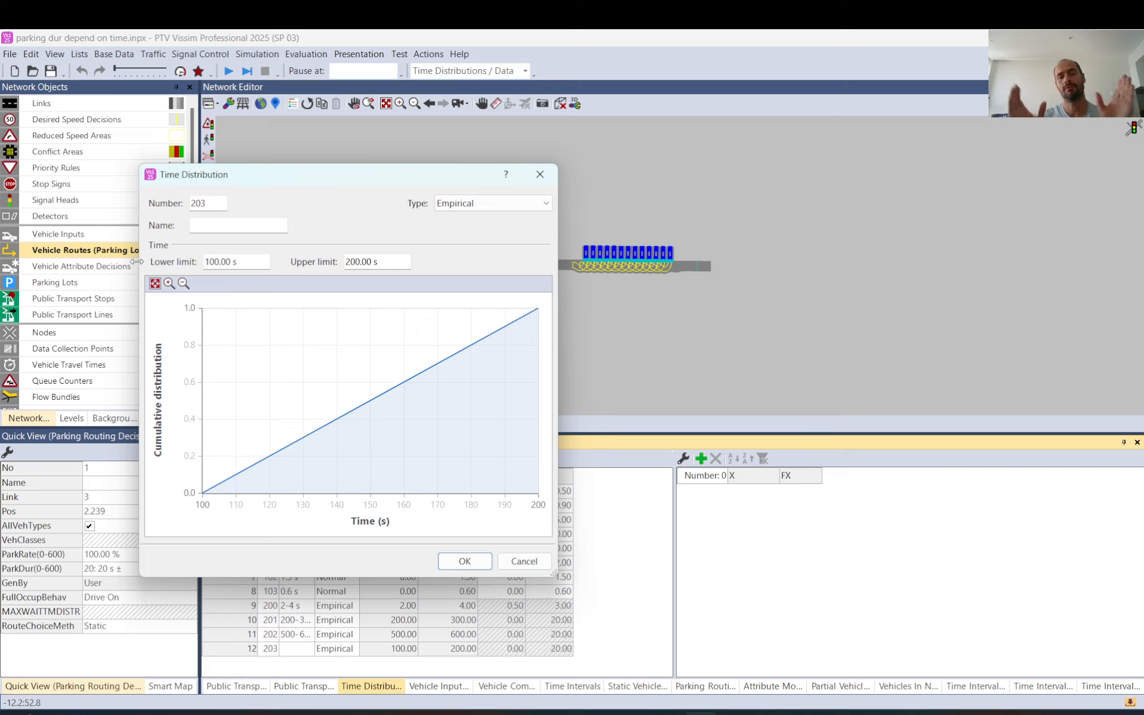
Switch the new time distribution's type to Normal and back to Empirical
{"action": "left_click", "coordinate": [484, 206]}
{"action": "left_click", "coordinate": [480, 216]}
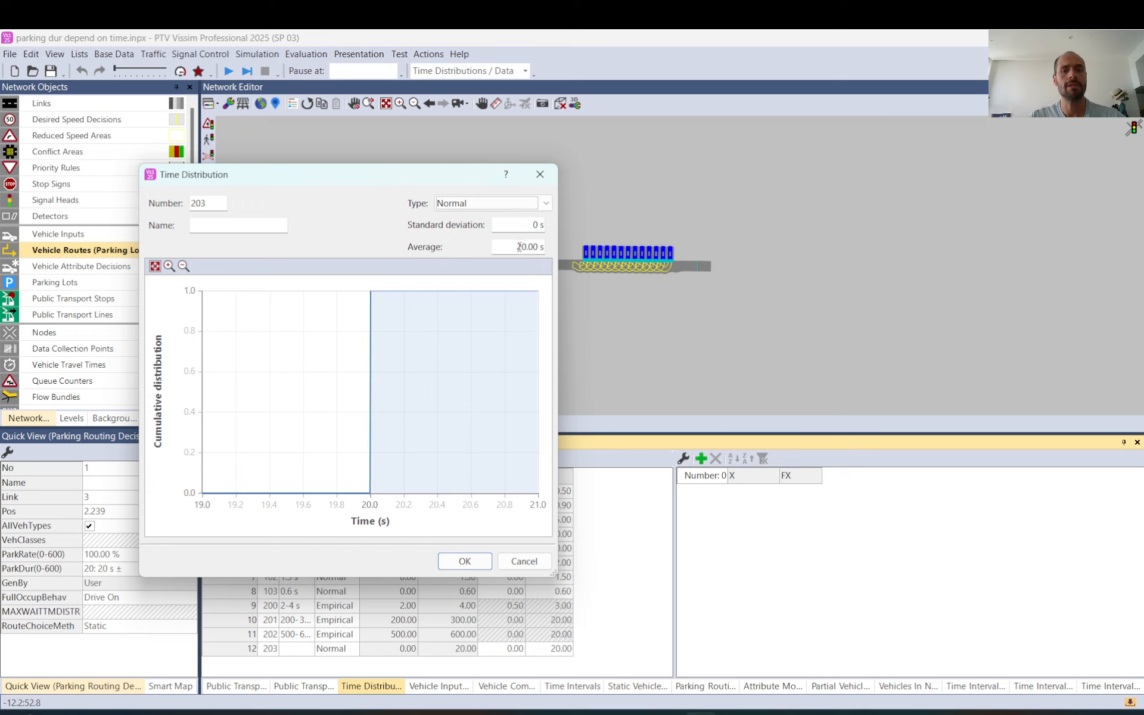
{"action": "left_click", "coordinate": [485, 203]}
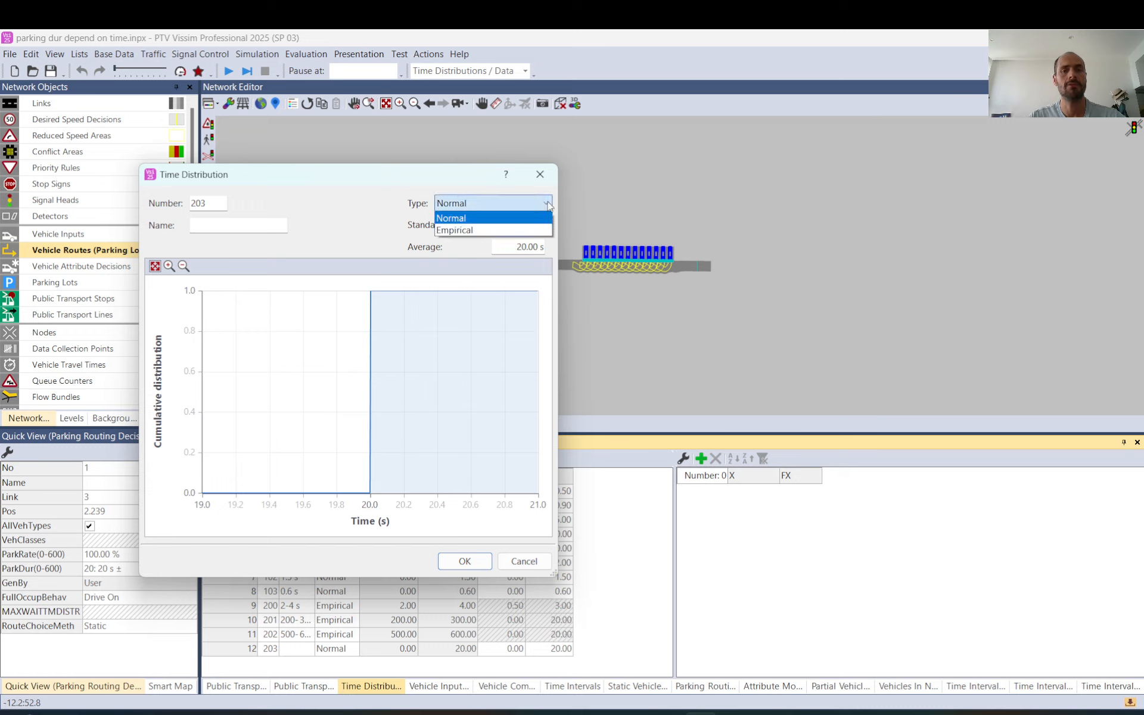
{"action": "left_click", "coordinate": [490, 231]}
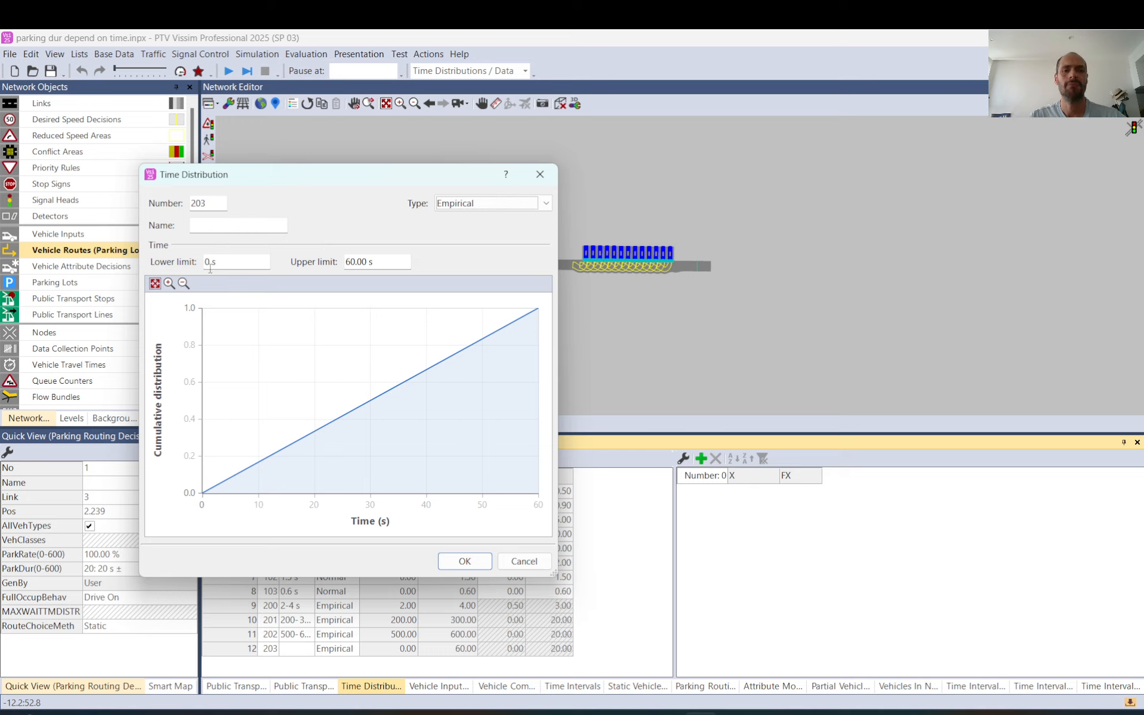
Set the new empirical time distribution's lower limit to 550 s and upper limit to 650 s, and name it "approx 10min"
{"action": "left_click", "coordinate": [231, 264]}
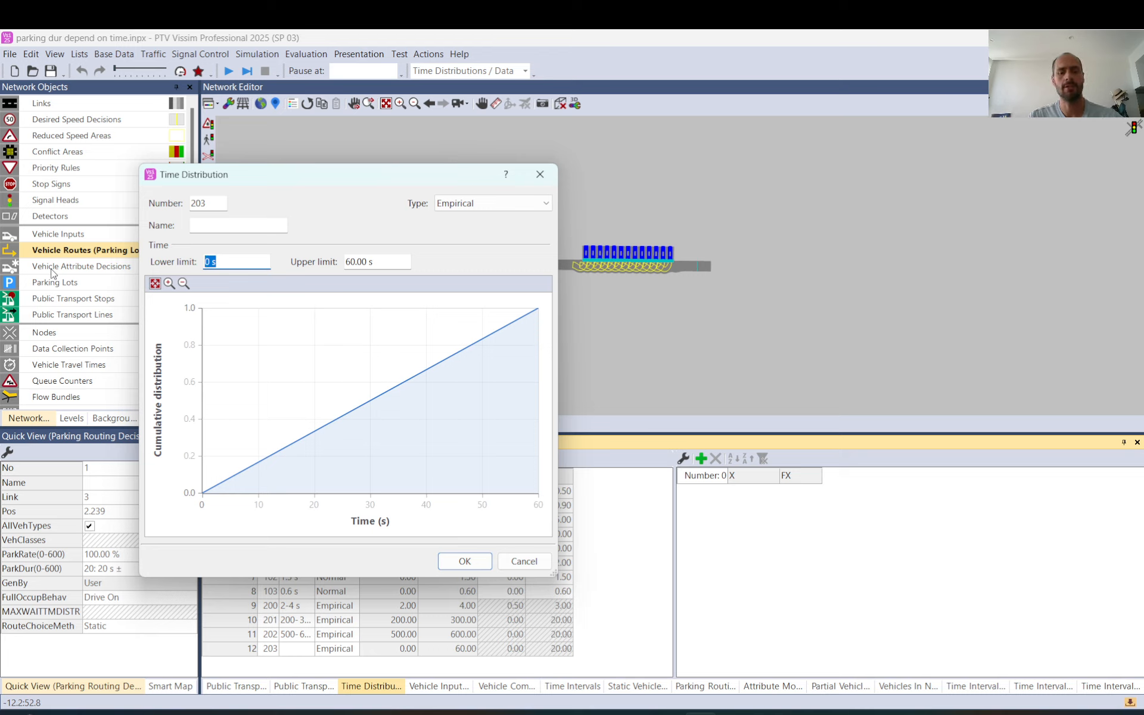
{"action": "type", "text": "600"}
{"action": "key", "text": "Tab"}
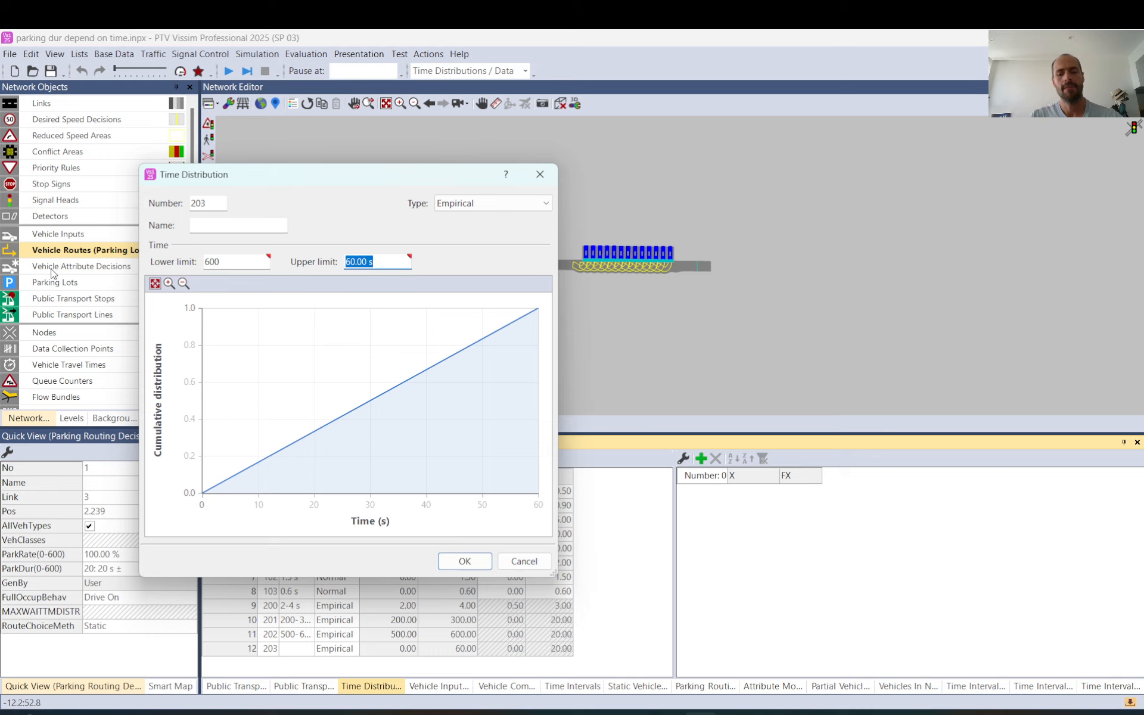
{"action": "type", "text": "650"}
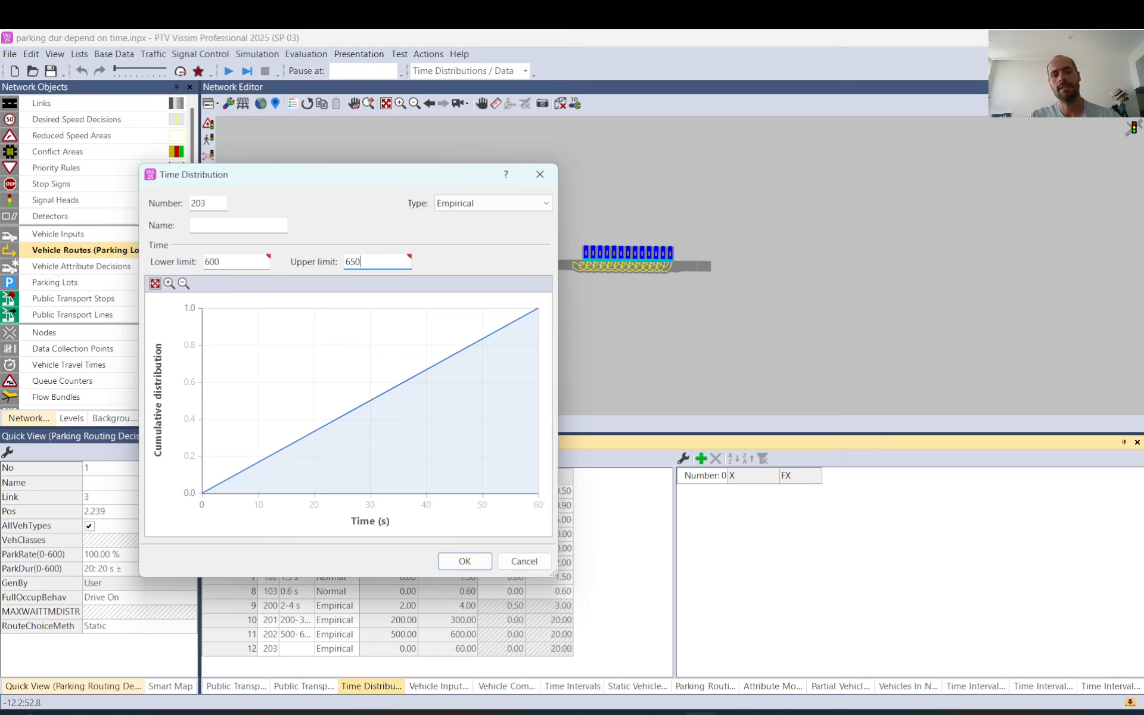
{"action": "double_click", "coordinate": [215, 262]}
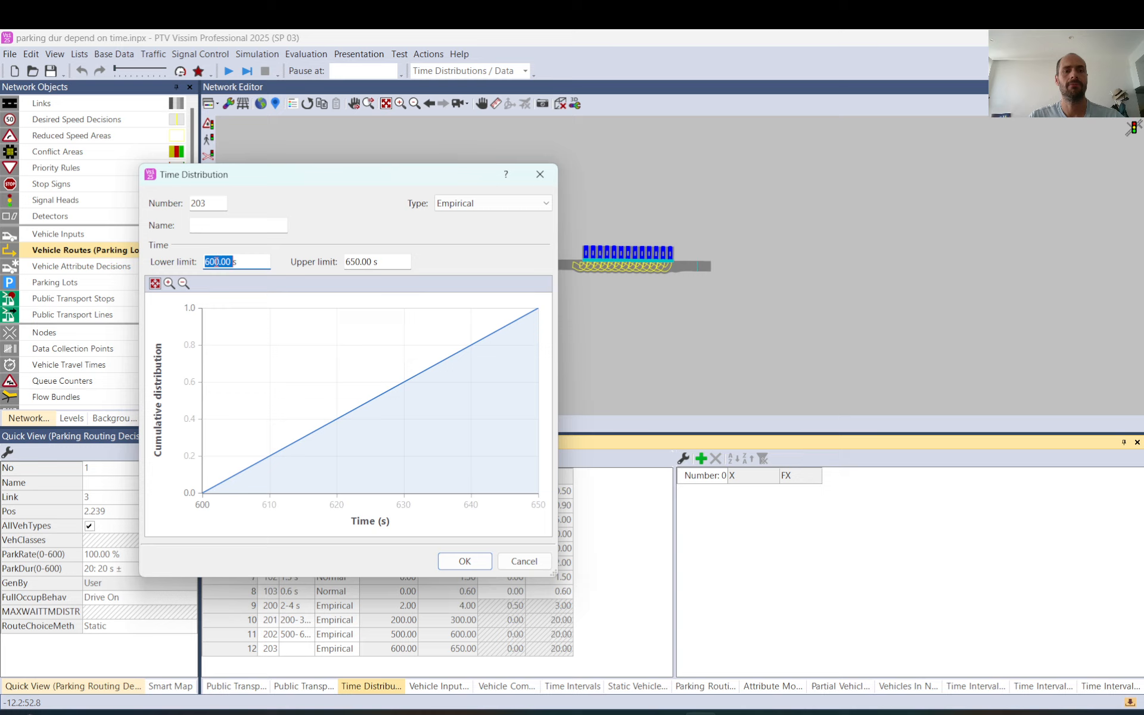
{"action": "type", "text": "550s"}
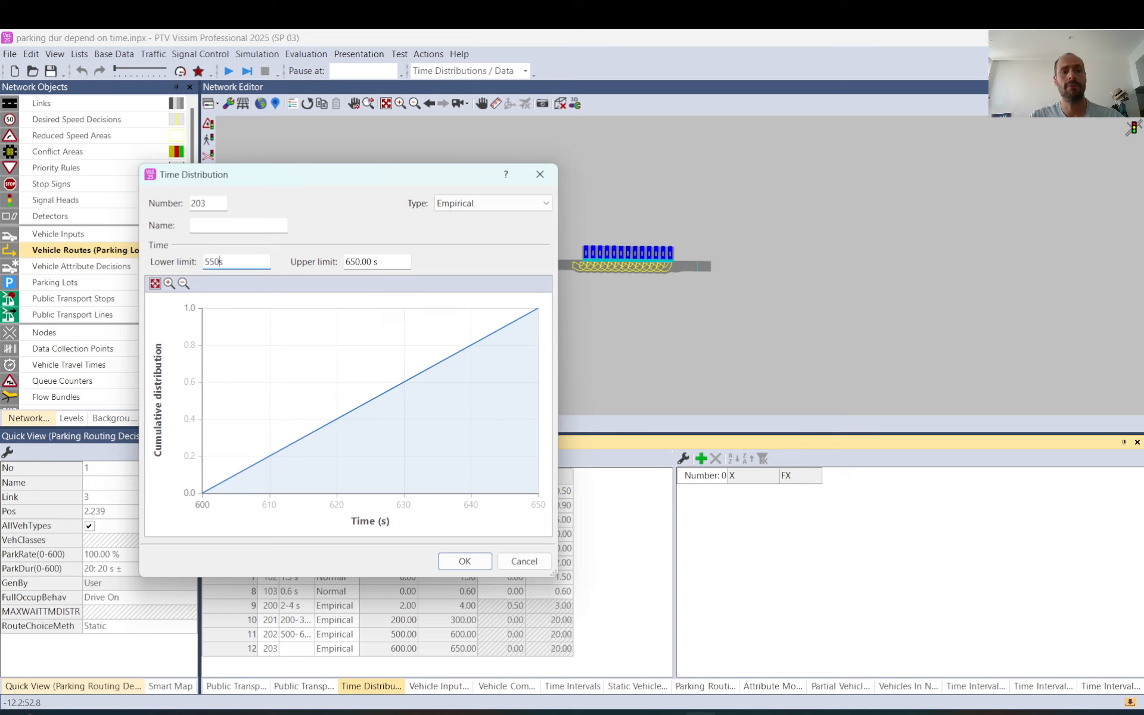
{"action": "left_click", "coordinate": [387, 266]}
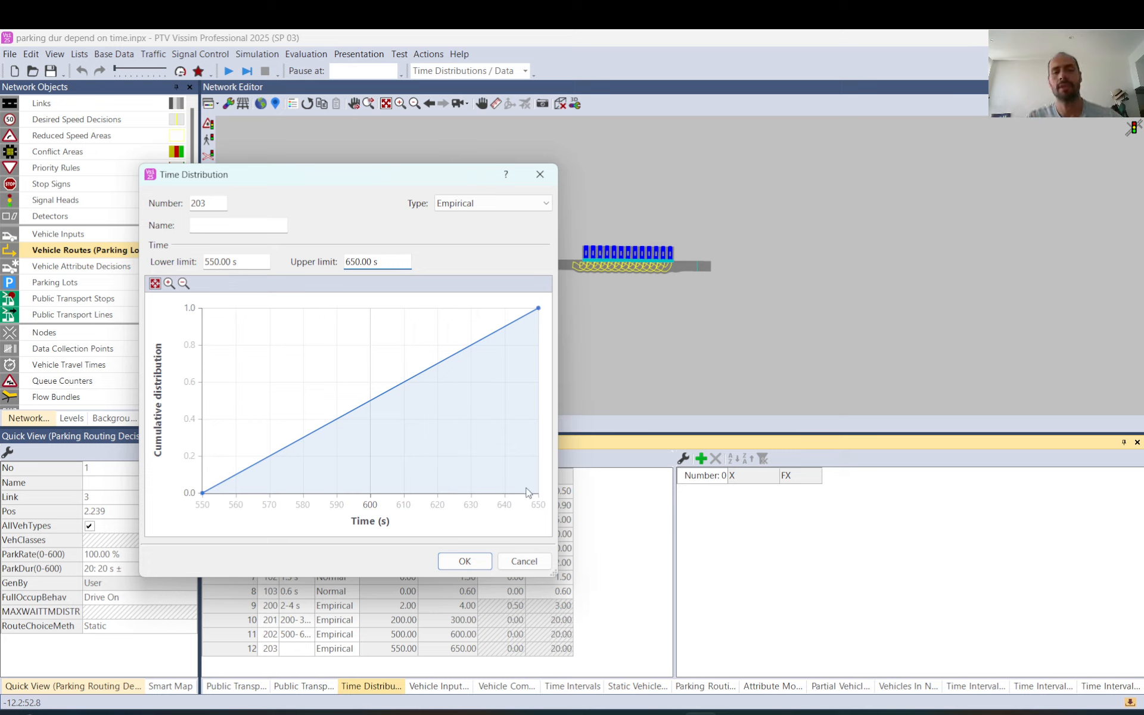
{"action": "left_click", "coordinate": [249, 225]}
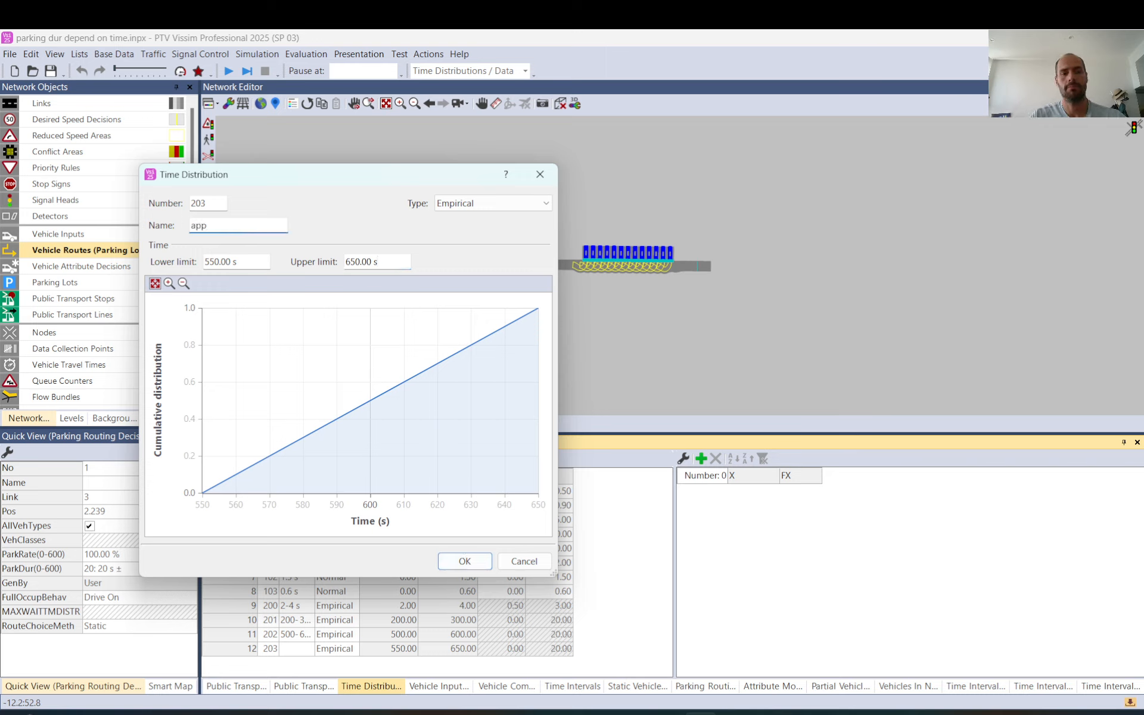
{"action": "key", "text": "Return"}
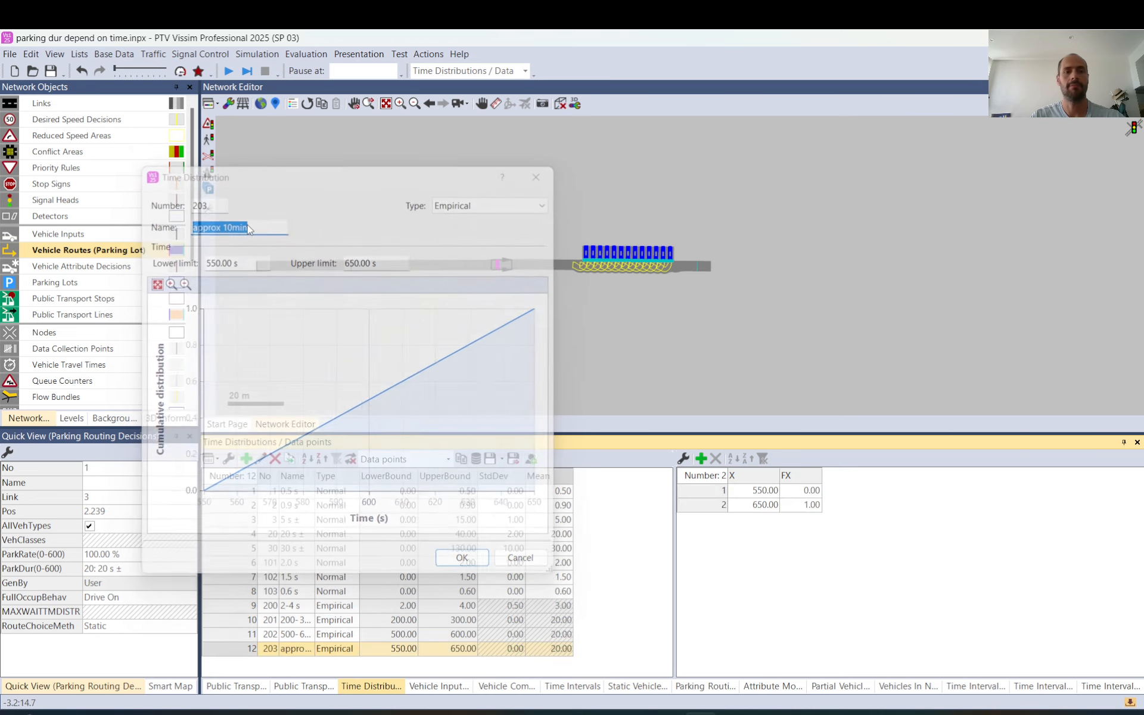
Set parking routing decision 1's parking duration to 203: approx 10min for 1800-2400 and 30: 30 s ± for 2400-3000
{"action": "left_click", "coordinate": [502, 262]}
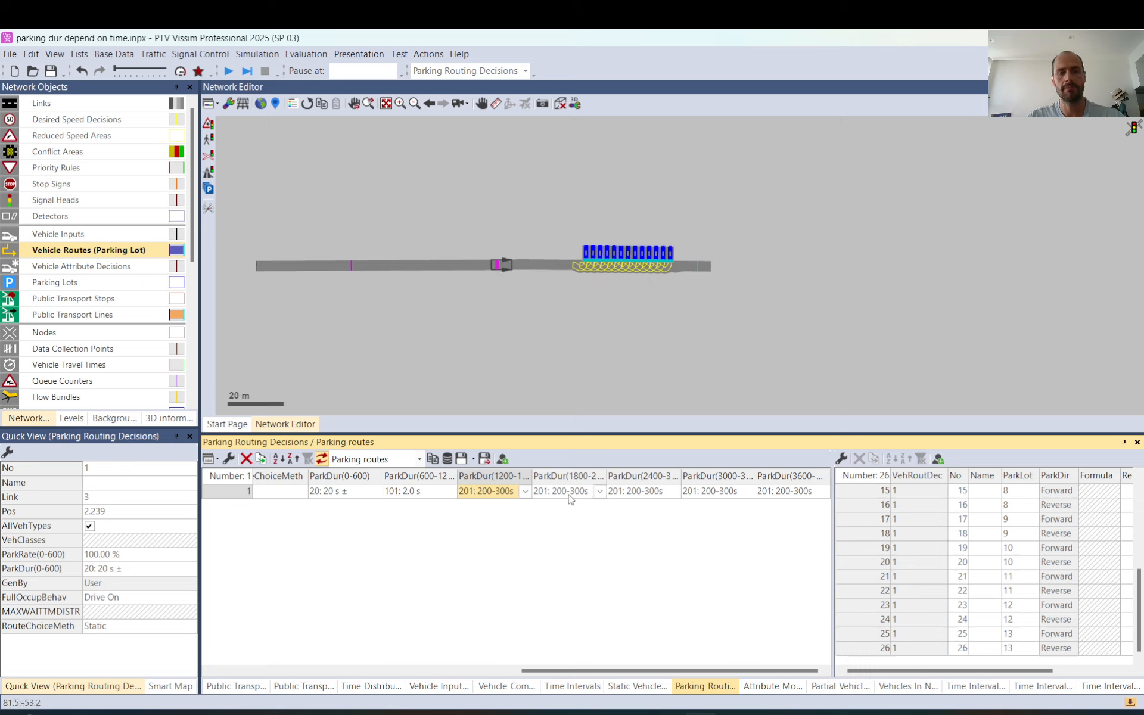
{"action": "left_click", "coordinate": [599, 493]}
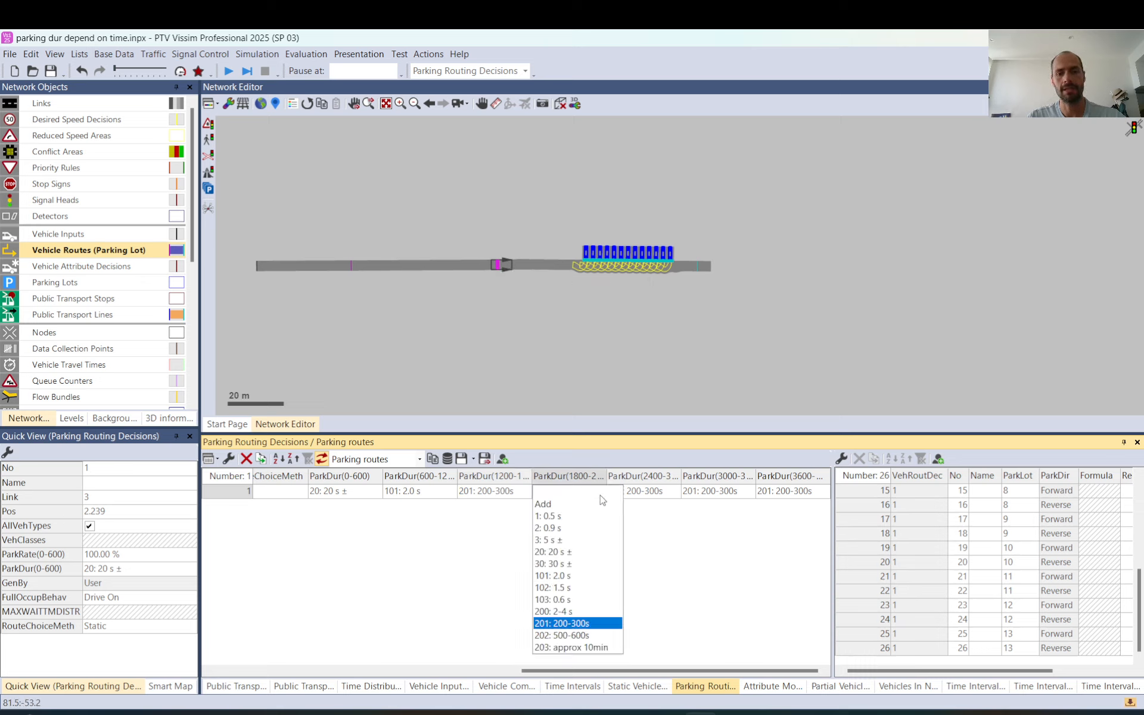
{"action": "left_click", "coordinate": [574, 648]}
{"action": "left_click", "coordinate": [674, 491]}
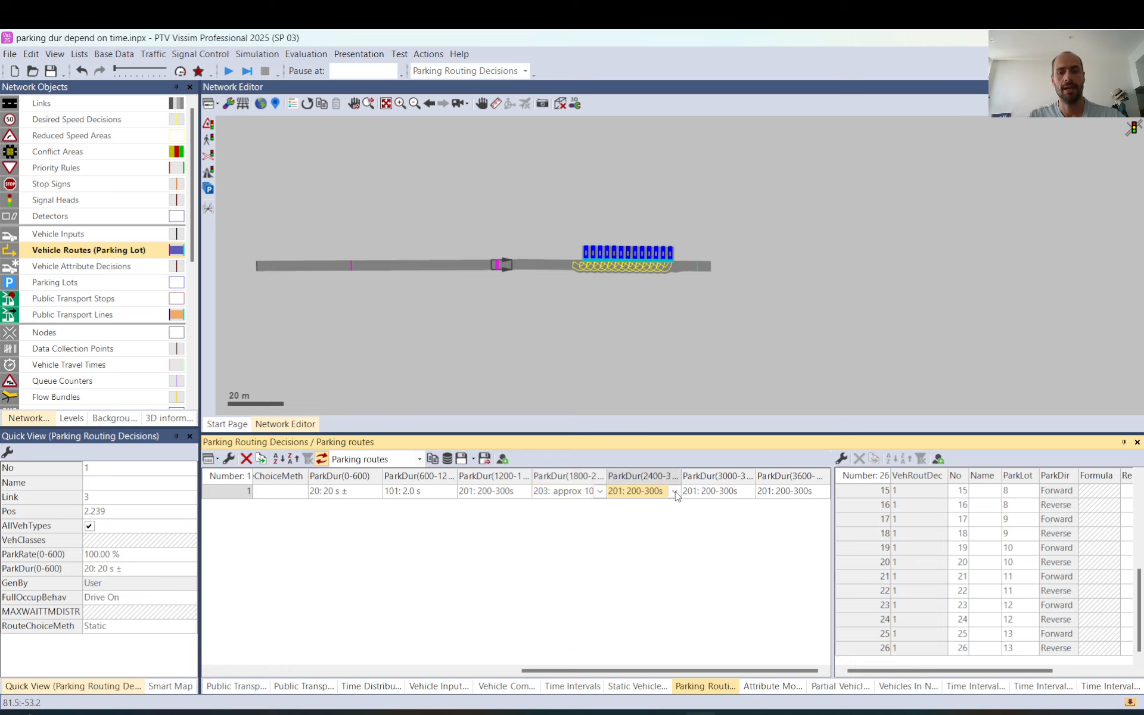
{"action": "left_click", "coordinate": [642, 563]}
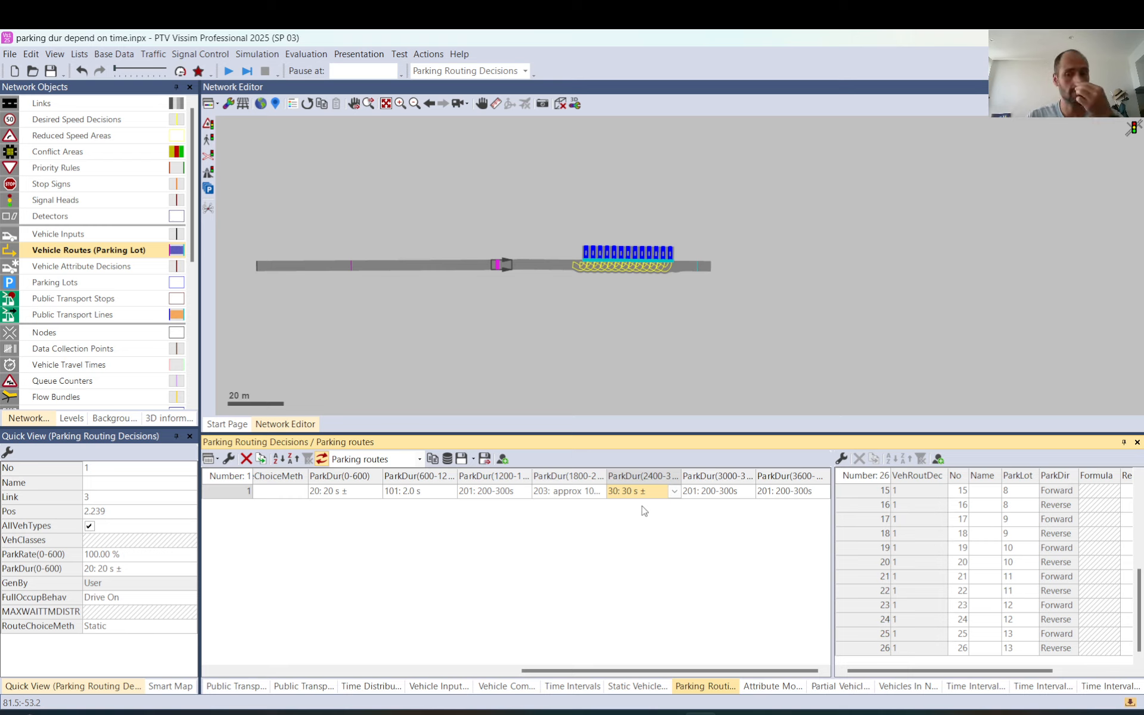
Reselect the parking routing decision on the link ahead of the parking lots to show its parking routes
{"action": "left_click", "coordinate": [589, 304]}
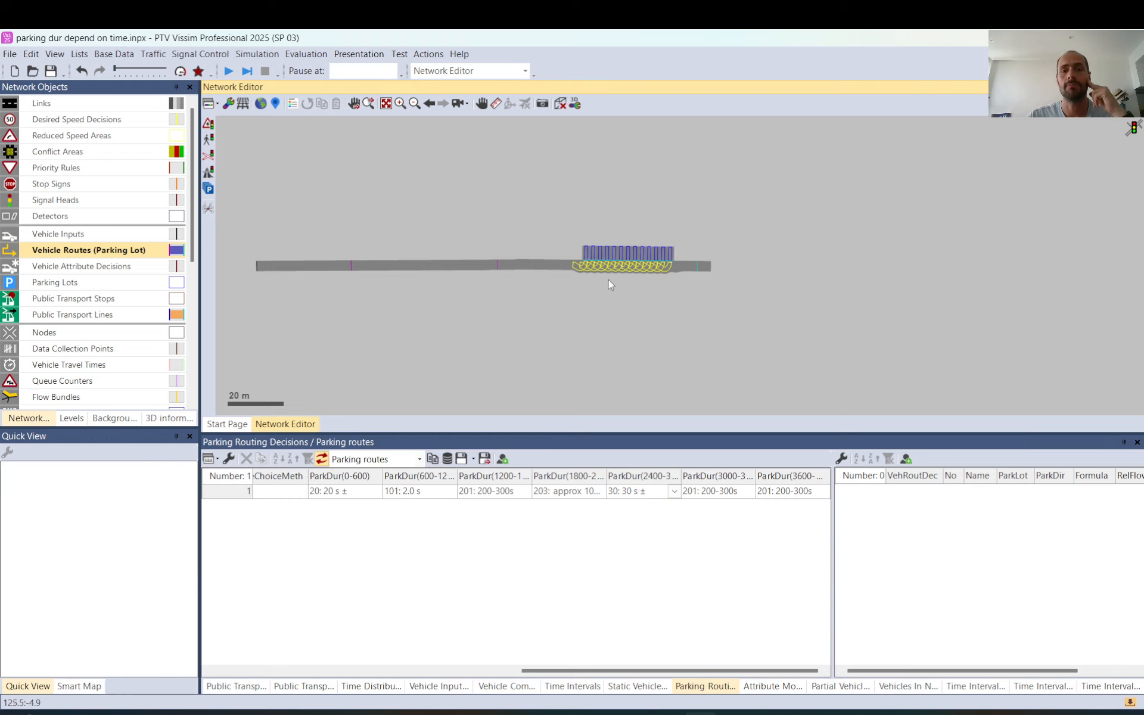
{"action": "scroll", "coordinate": [541, 244], "scroll_direction": "up", "scroll_amount": 3}
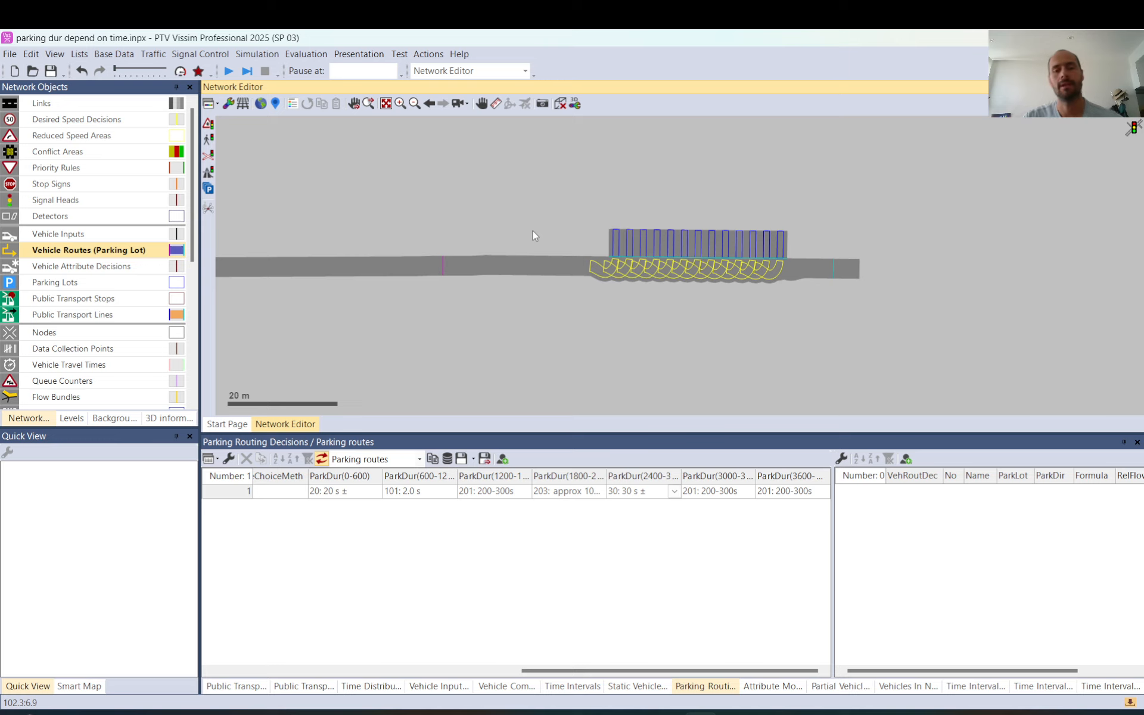
{"action": "left_click", "coordinate": [448, 267]}
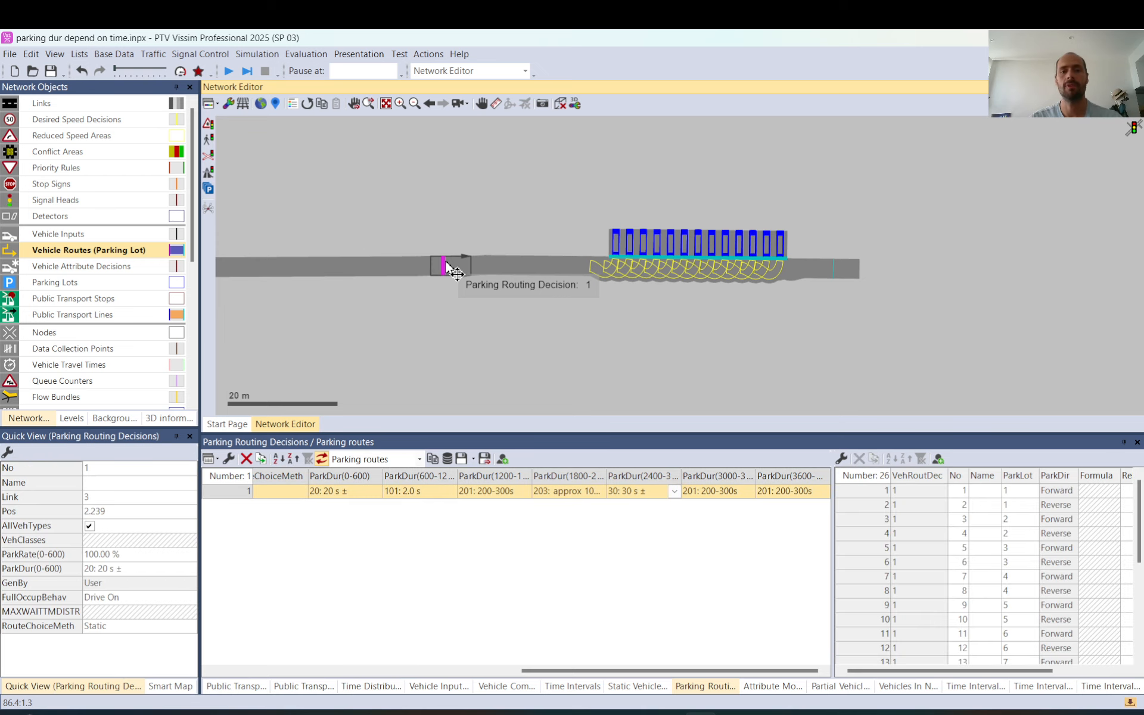